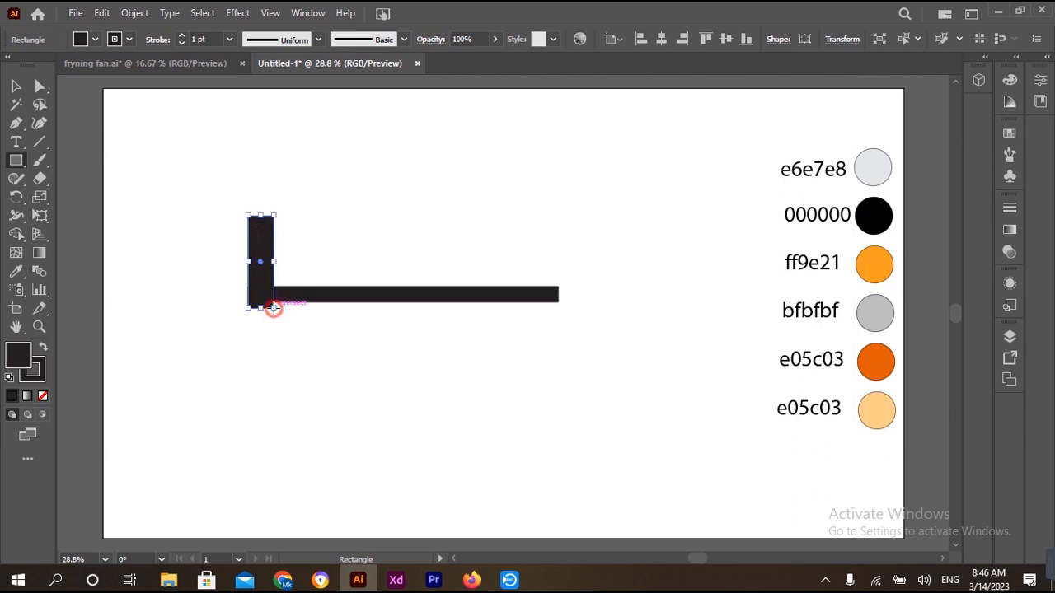
Step: Tilt the upright rectangle outward and merge it with the horizontal bar into one angled profile using Shape Builder
click(16, 86)
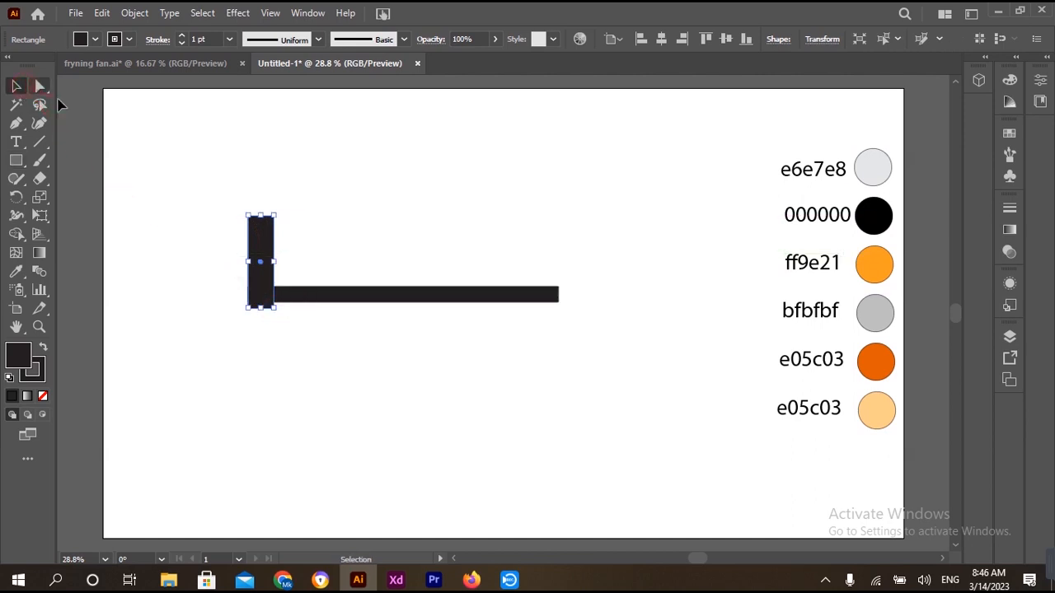
drag(281, 207, 258, 201)
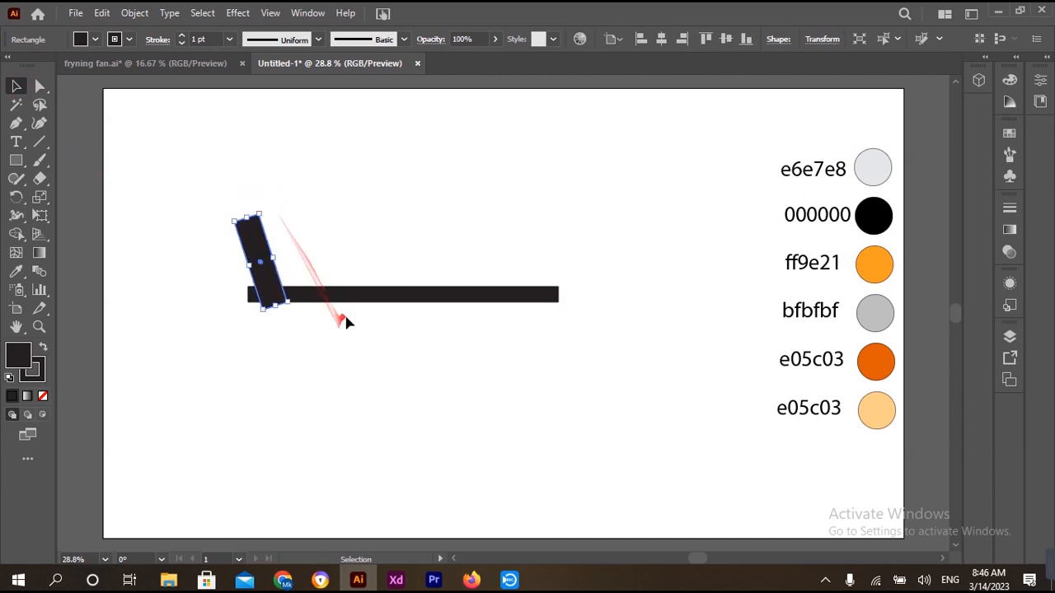
drag(213, 220, 334, 322)
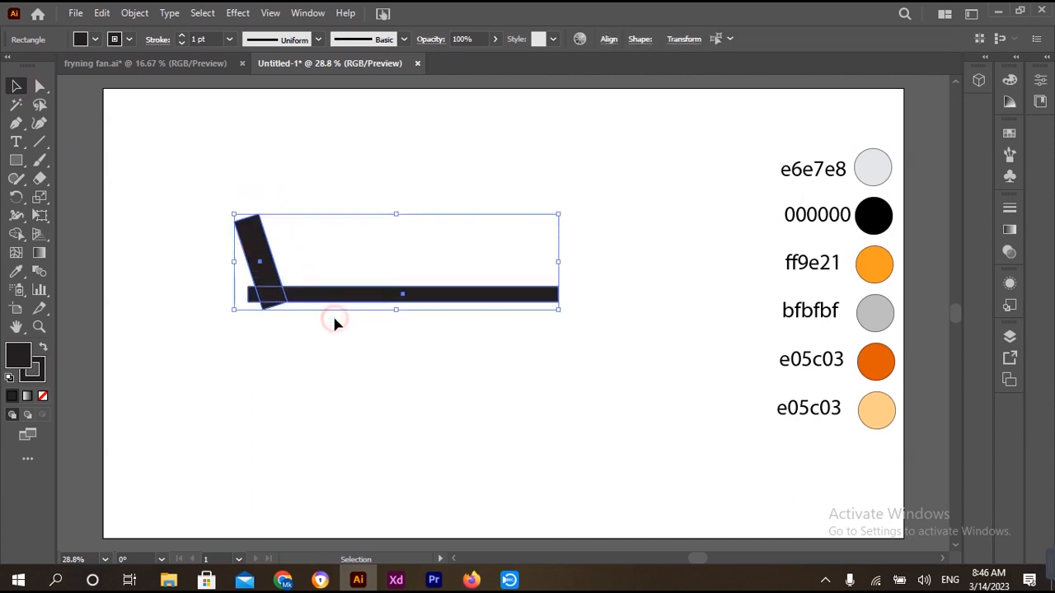
click(15, 234)
scroll(190, 285, up, 2)
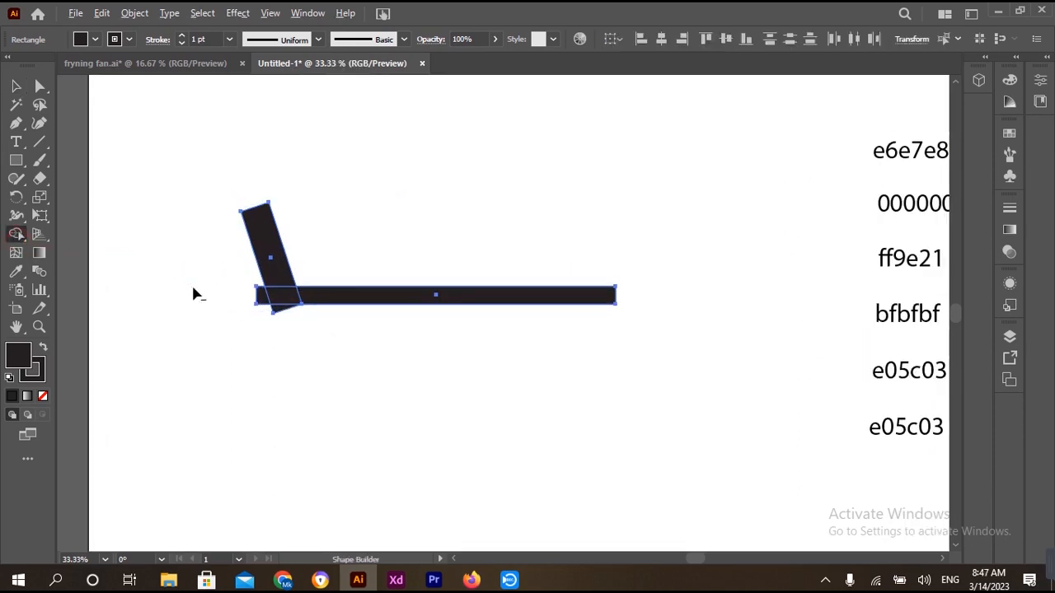
mouse_move(296, 307)
mouse_down()
mouse_move(329, 325)
mouse_move(320, 320)
mouse_move(333, 295)
mouse_move(372, 305)
mouse_up()
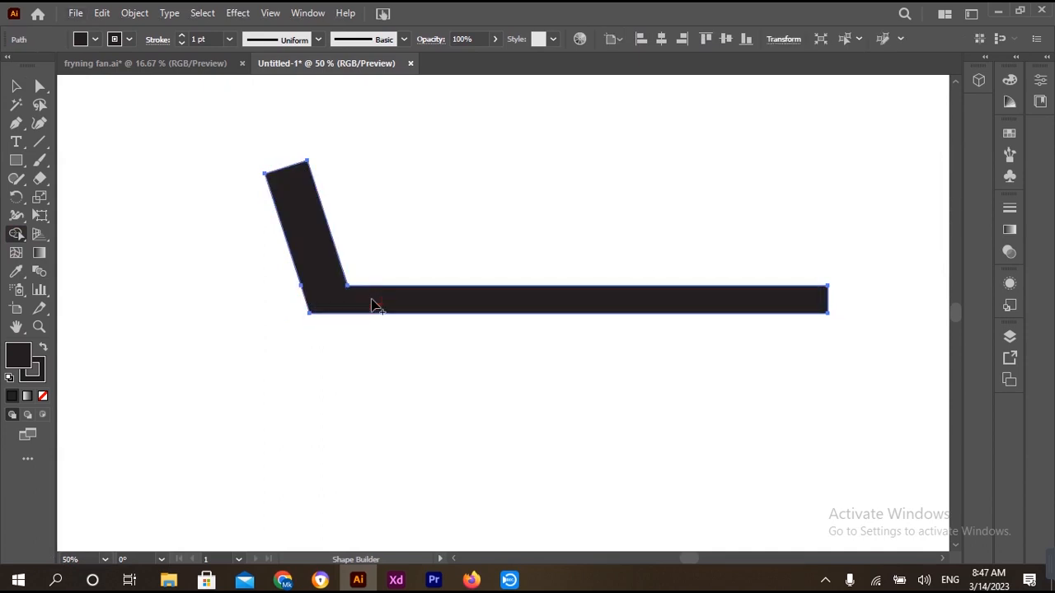
click(16, 85)
click(298, 125)
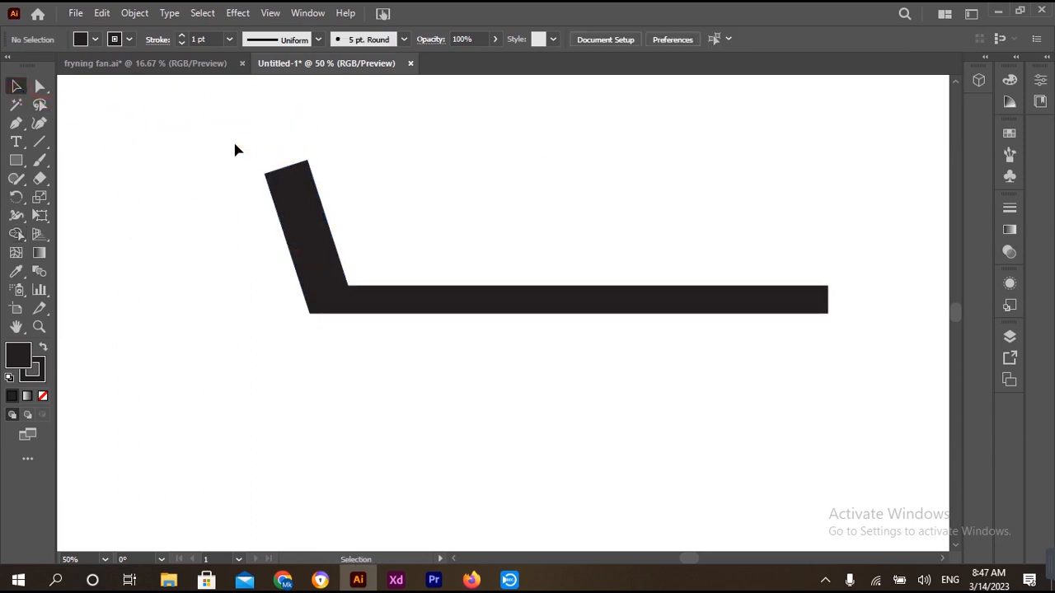
Step: Round the upper end of the slanted arm and both corners of the bend to a radius of about 31 pt
click(40, 86)
drag(160, 132, 321, 235)
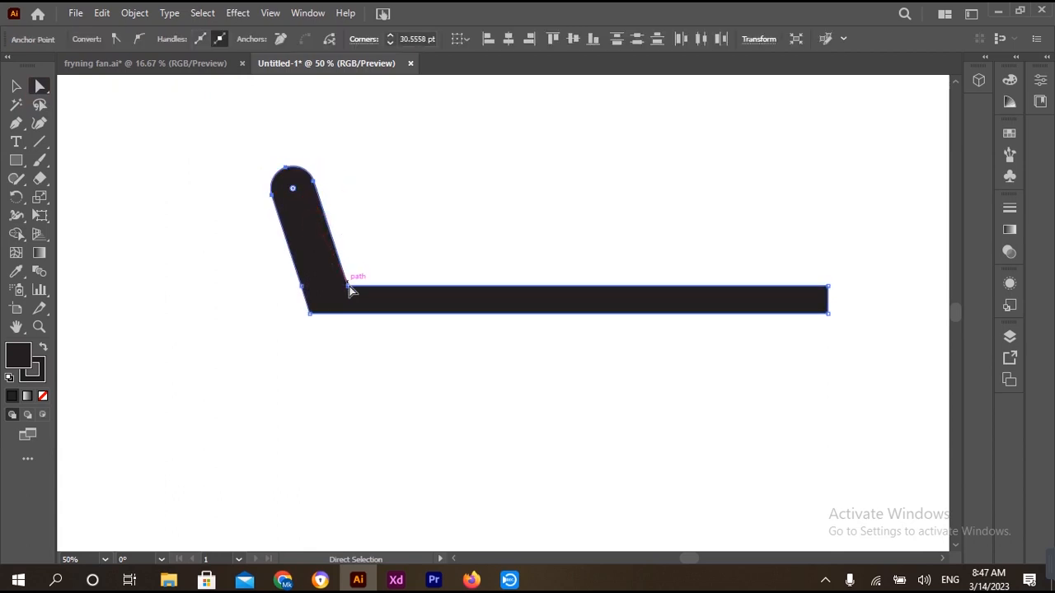
click(349, 288)
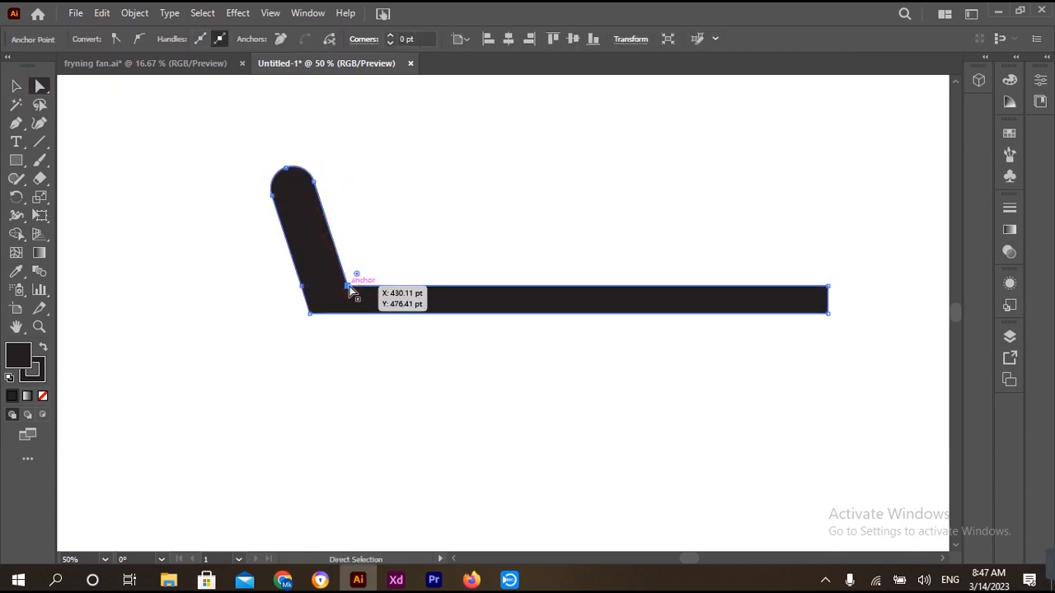
click(311, 314)
drag(321, 303, 327, 295)
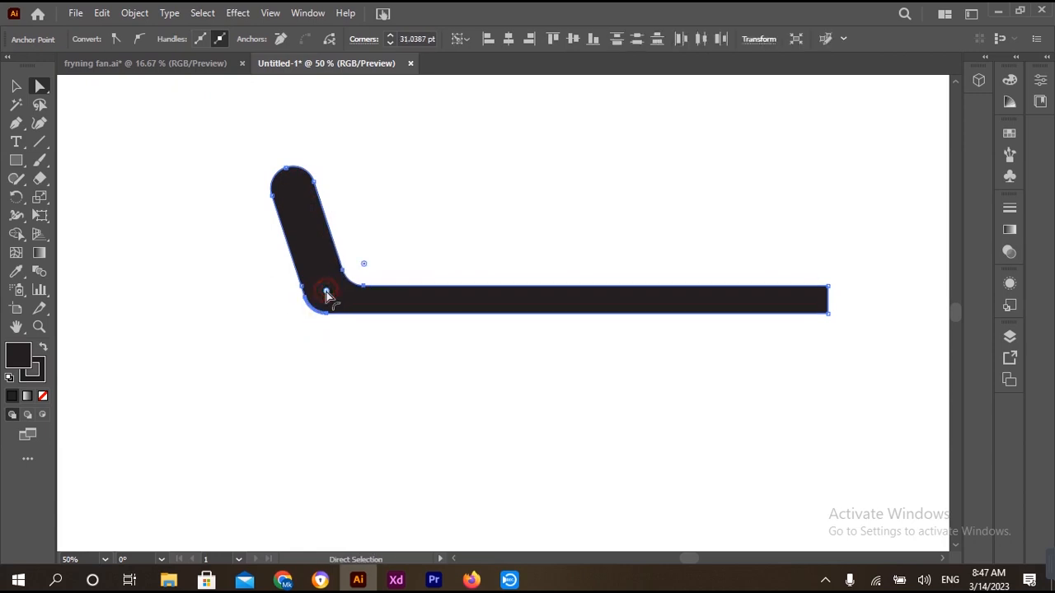
Step: Reduce the profile's height slightly from its centre, keeping its width
click(15, 86)
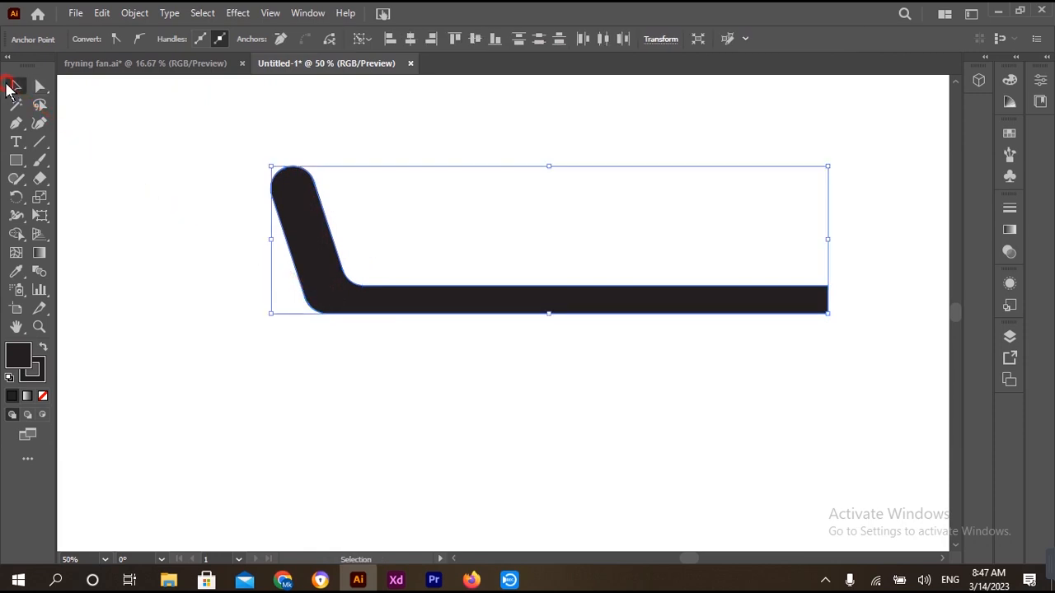
key(ctrl+minus)
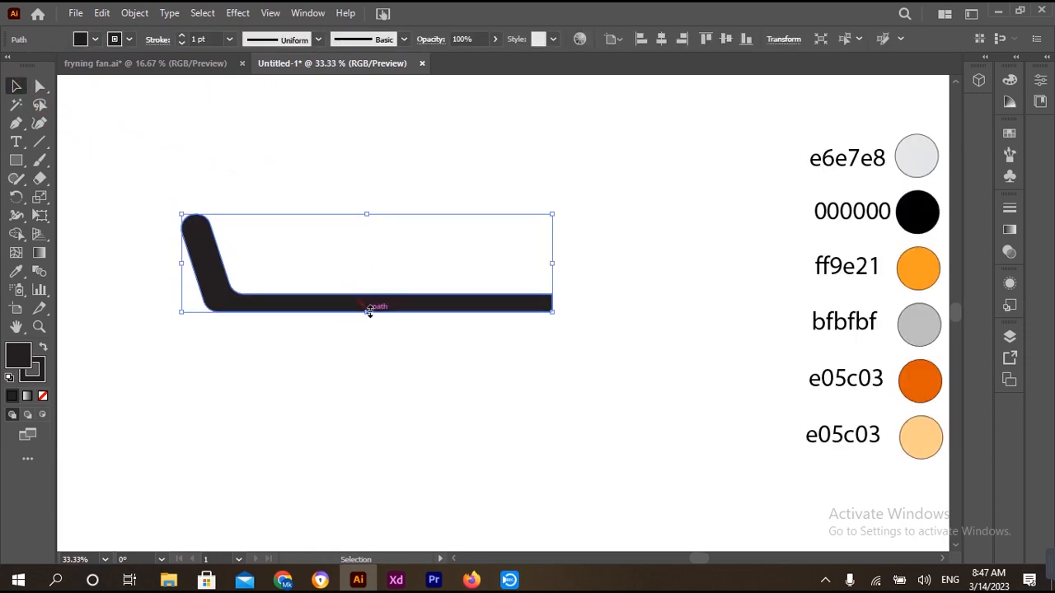
drag(369, 312, 369, 299)
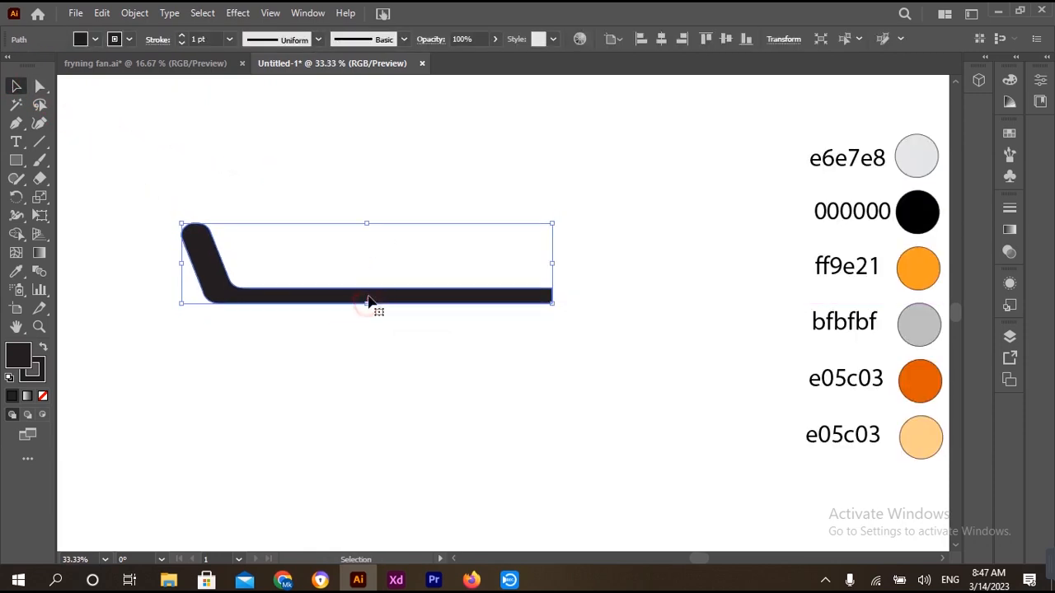
Step: Apply a 3D Revolve to the profile with the offset direction from the Right Edge
click(305, 13)
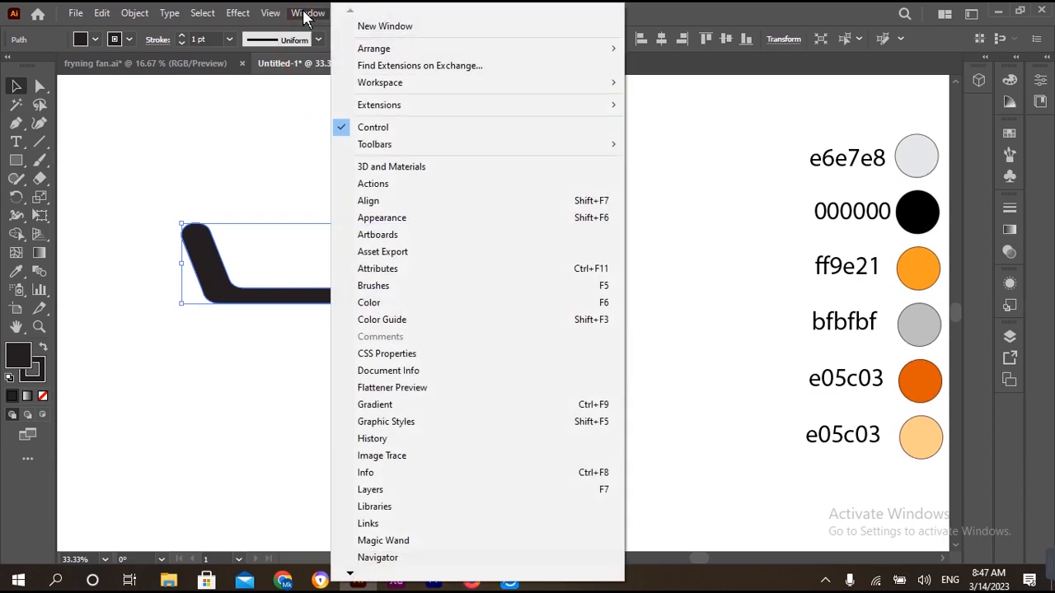
click(424, 169)
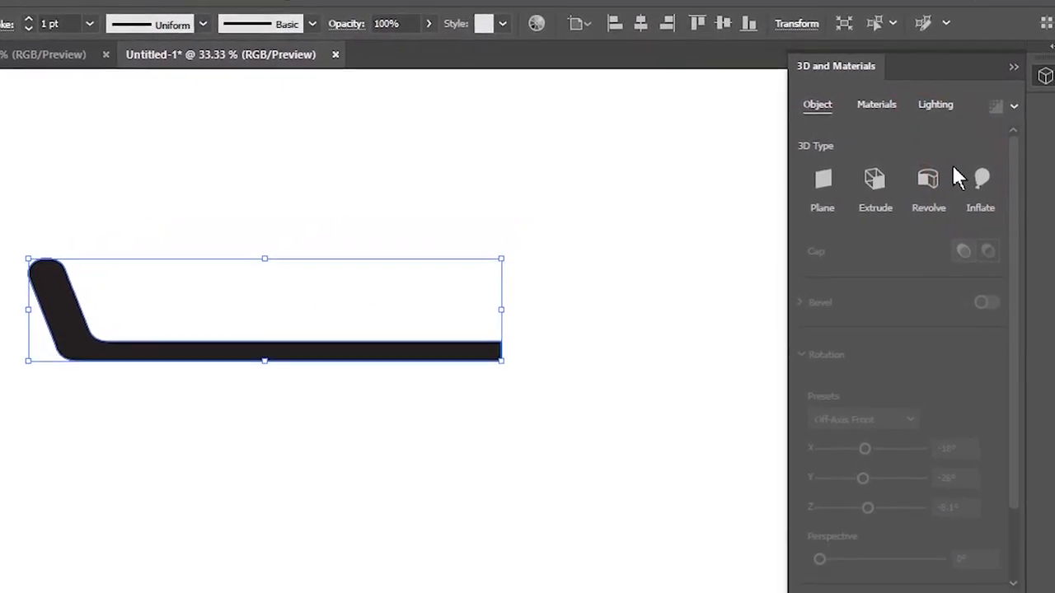
click(936, 184)
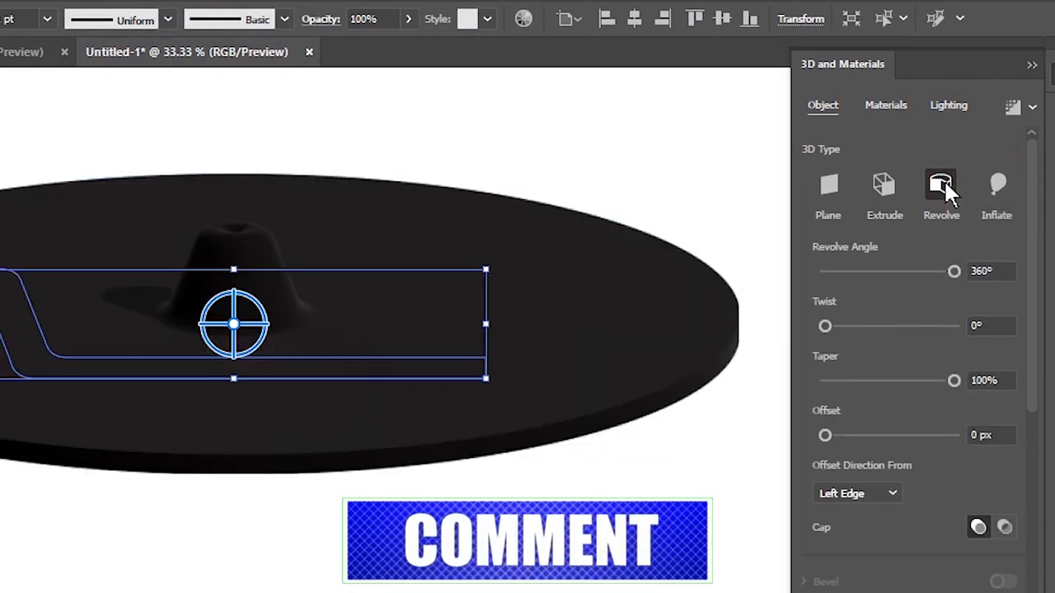
click(893, 495)
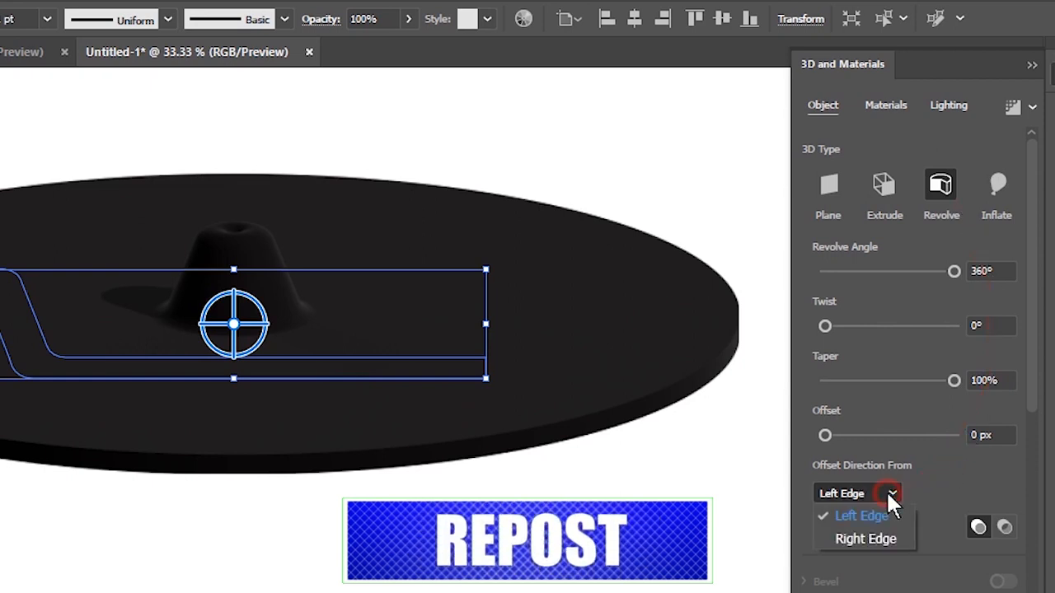
click(894, 544)
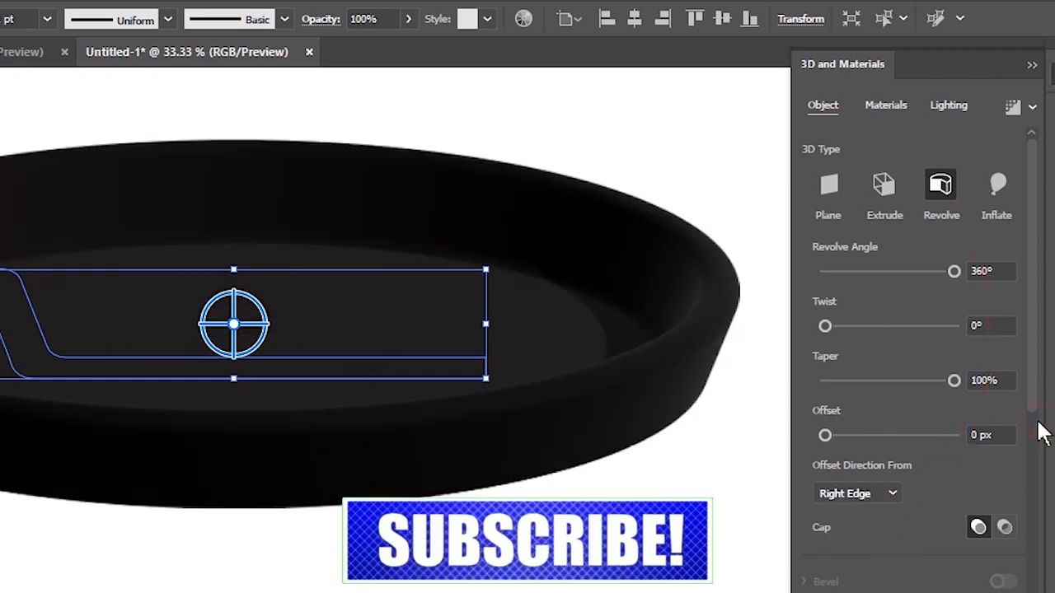
Step: Apply the Isometric Right rotation preset to the revolved pan and render it with ray tracing
drag(1036, 402, 1043, 539)
click(923, 425)
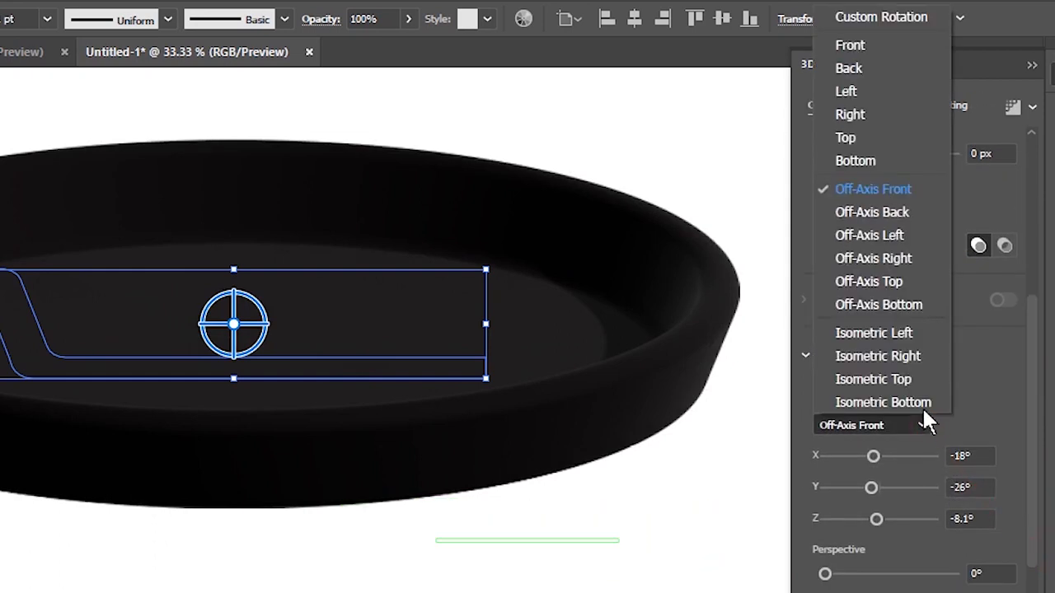
click(903, 362)
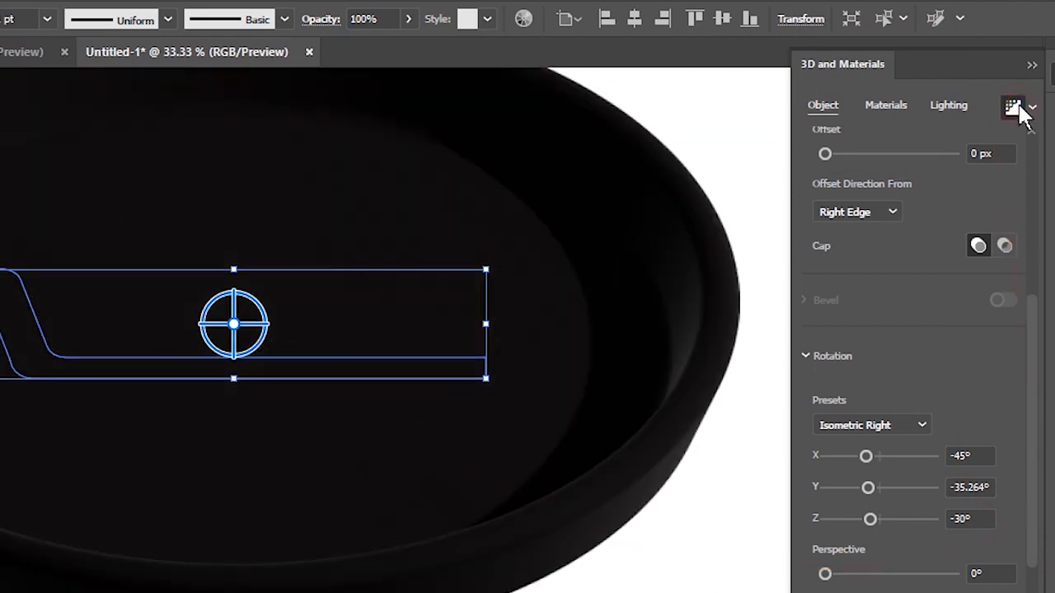
click(1019, 107)
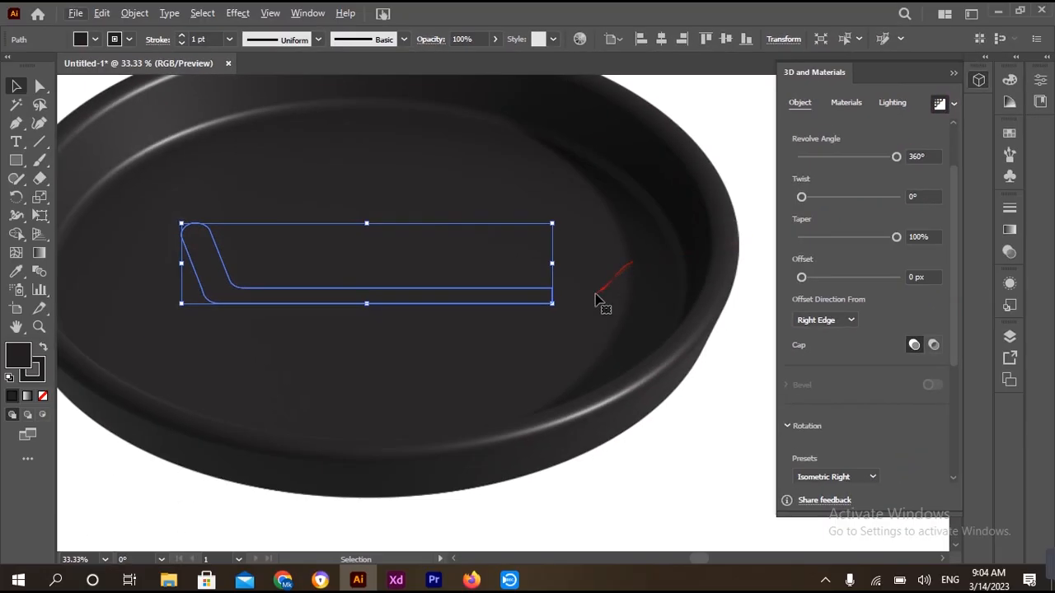
Step: Scale the 3D pan down, move it lower on the artboard and deselect it
scroll(557, 304, down, 1)
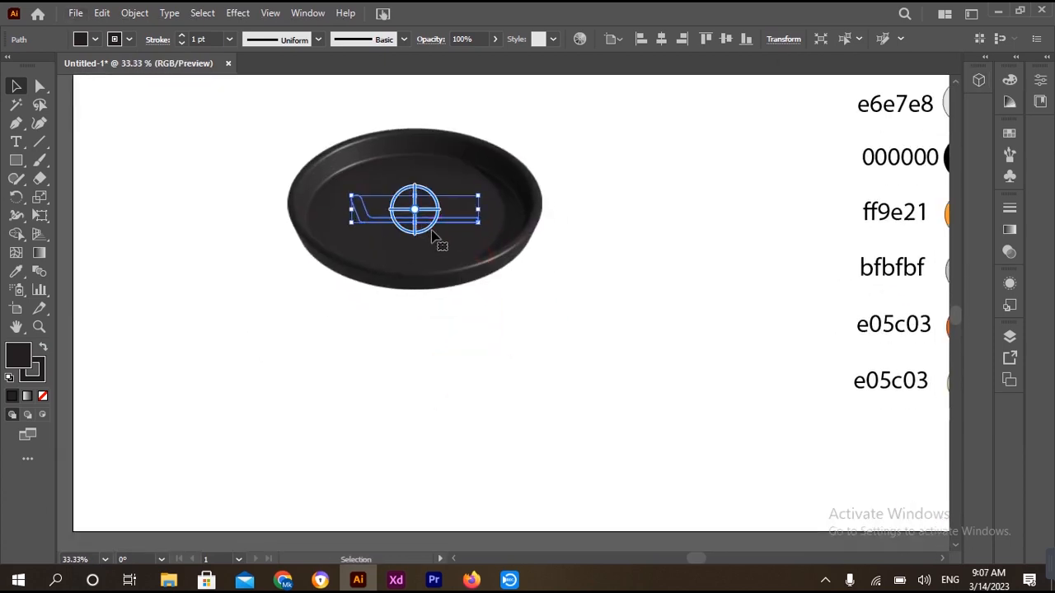
drag(432, 234, 405, 347)
click(315, 170)
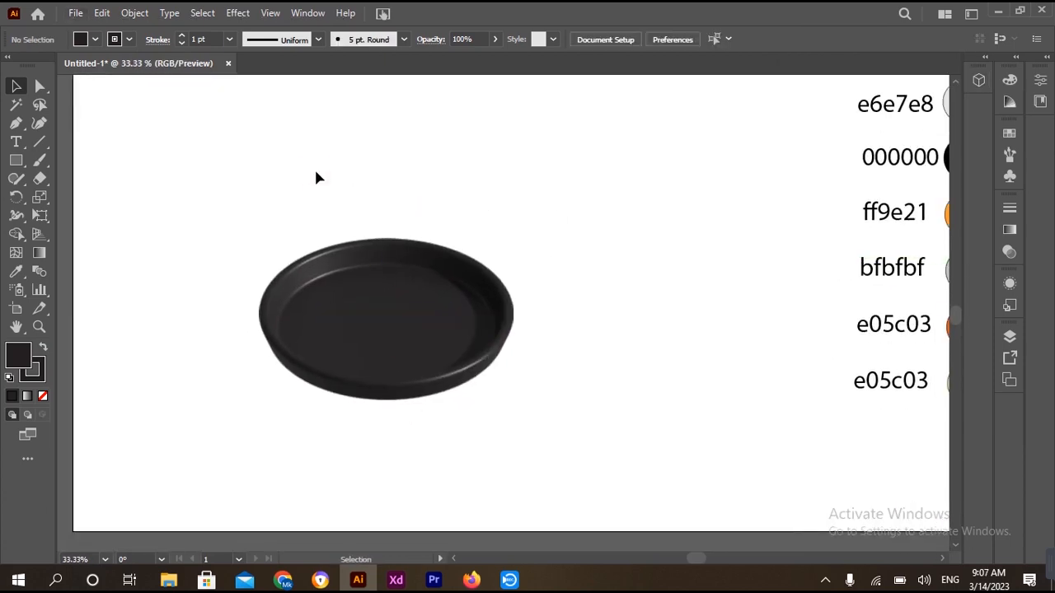
Step: Draw a tall narrow rectangle beside the pan and a smaller one, about 32 by 106 pt, just beneath it
click(15, 159)
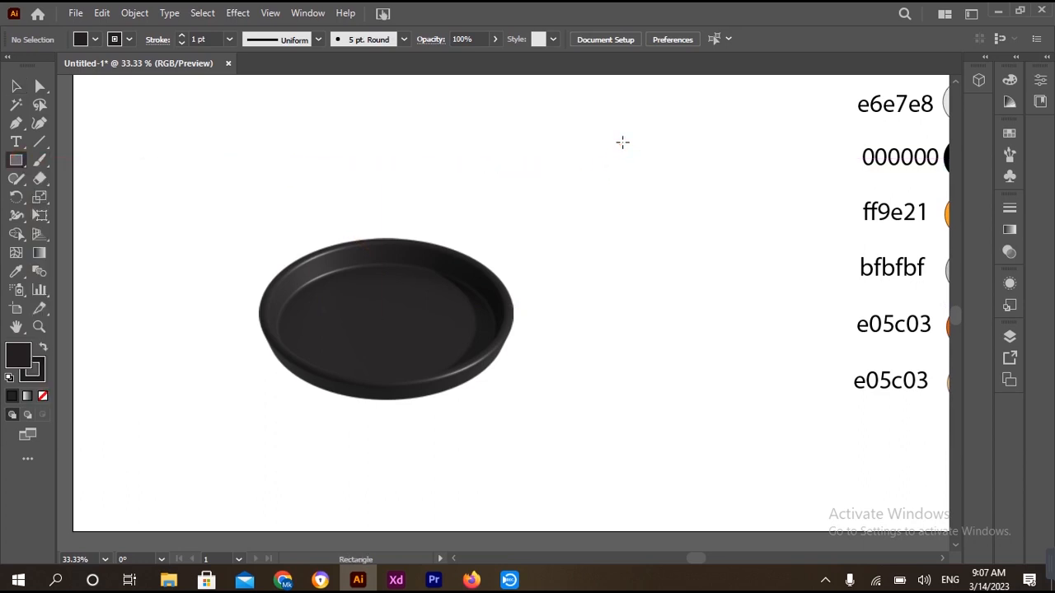
drag(622, 142, 647, 384)
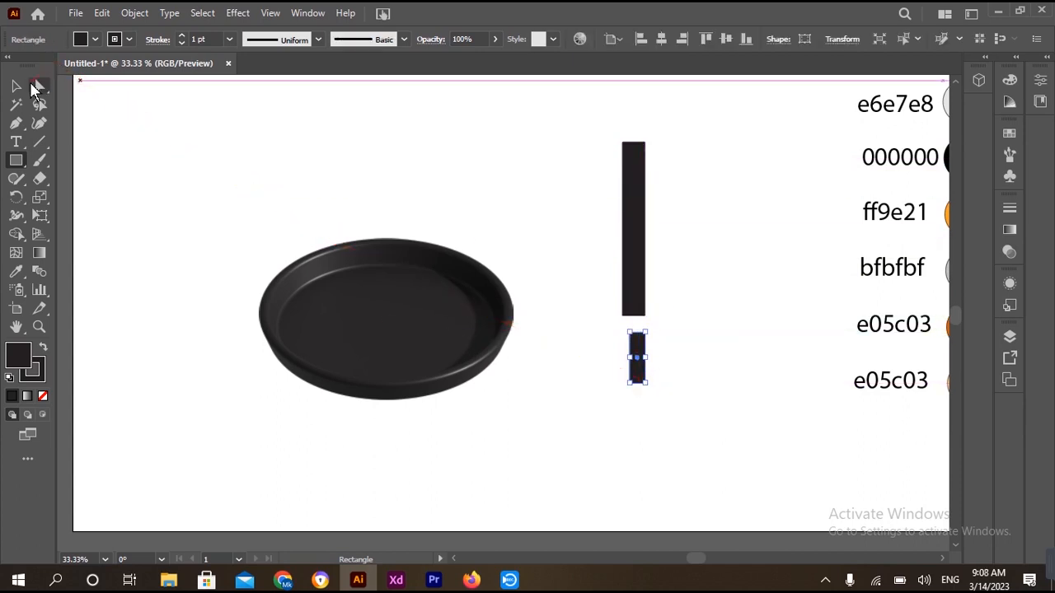
Step: Round only the upper-left corner of the tall rectangle to about 46.4 pt
key(v)
click(632, 191)
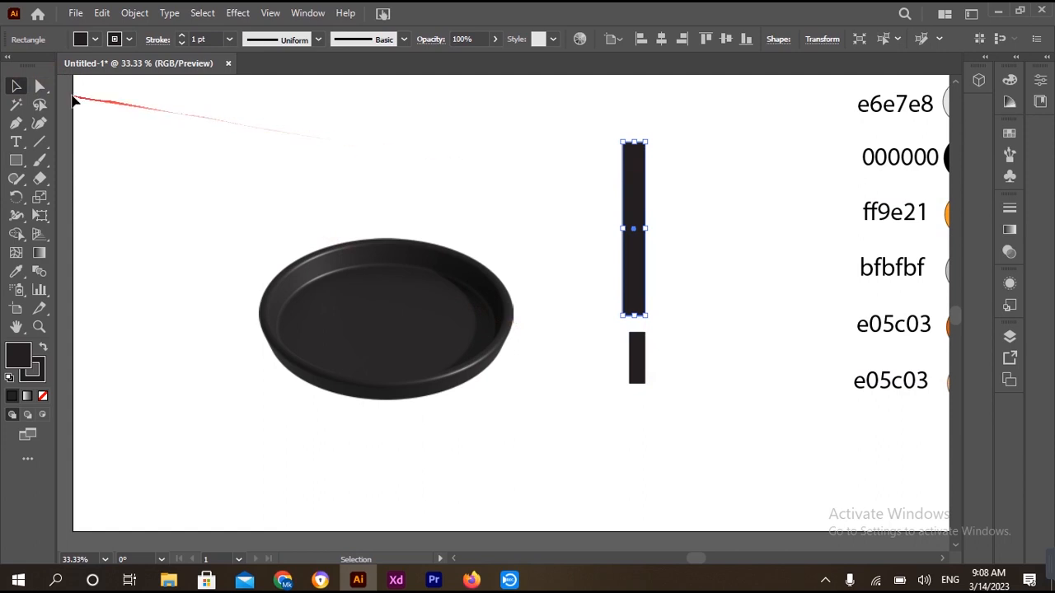
click(40, 86)
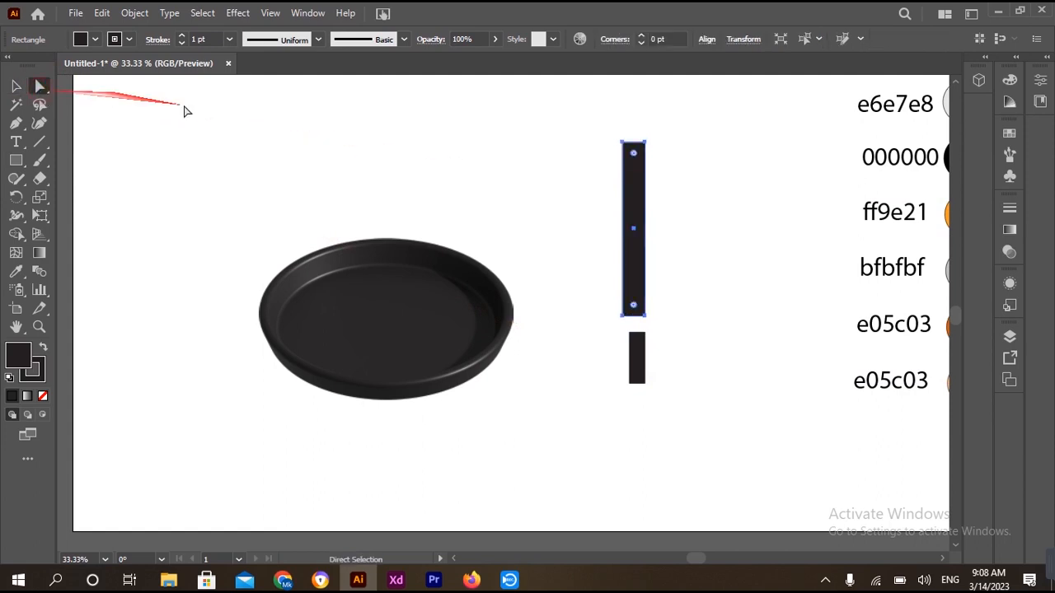
click(622, 143)
drag(632, 153, 569, 184)
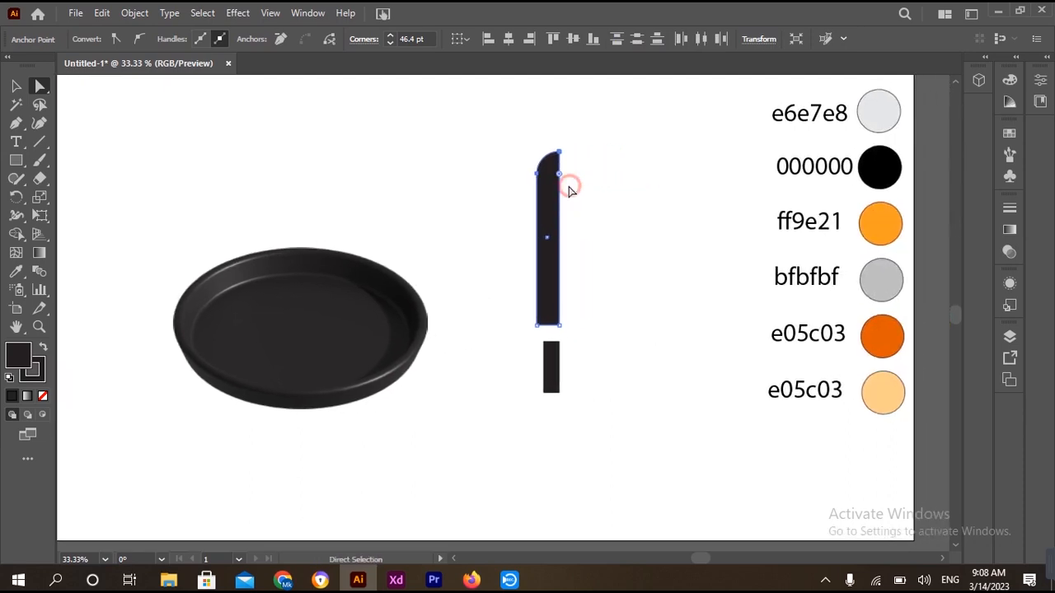
Step: Fill the tall shape with the orange ff9e21 sample and the small rectangle with the grey bfbfbf sample using the Eyedropper
click(15, 271)
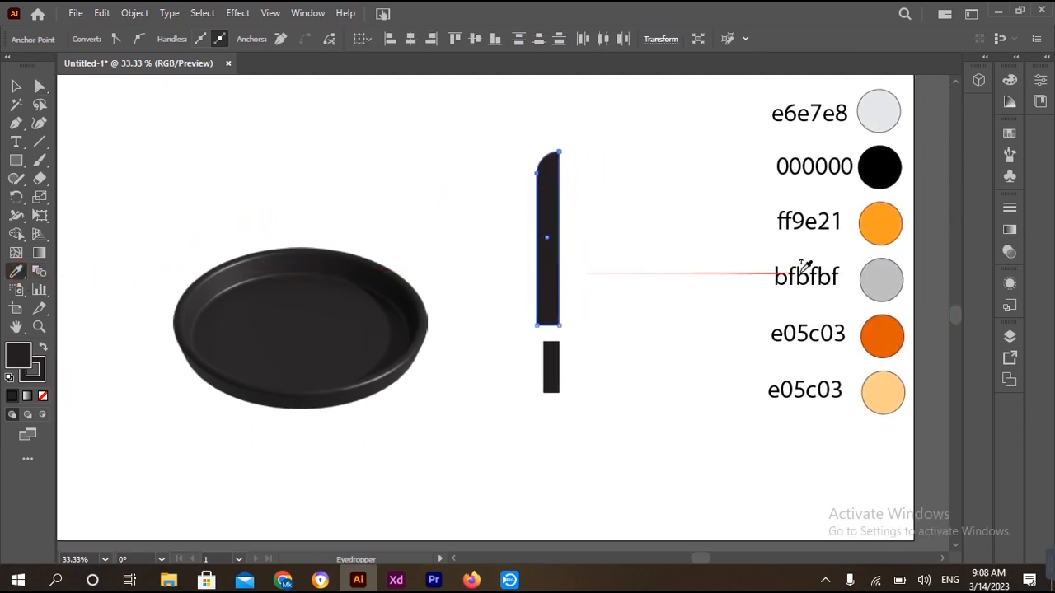
click(890, 221)
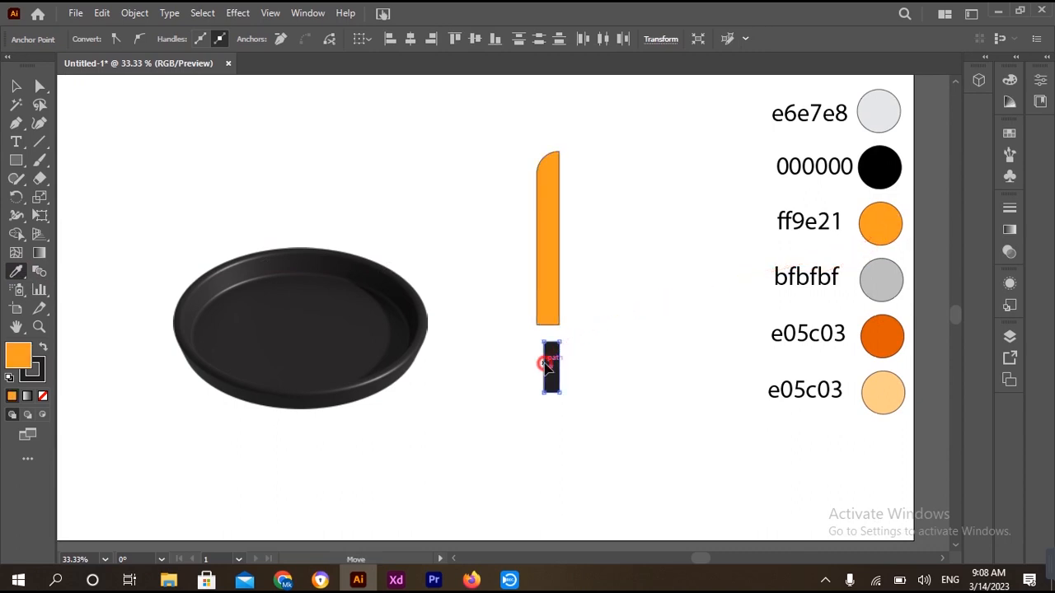
ctrl+click(550, 360)
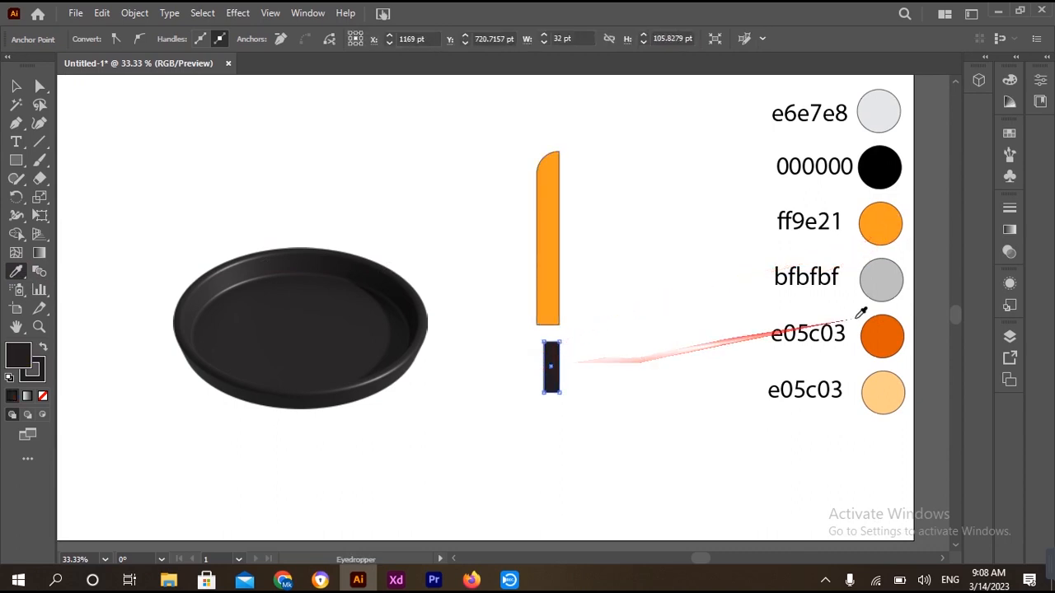
click(879, 282)
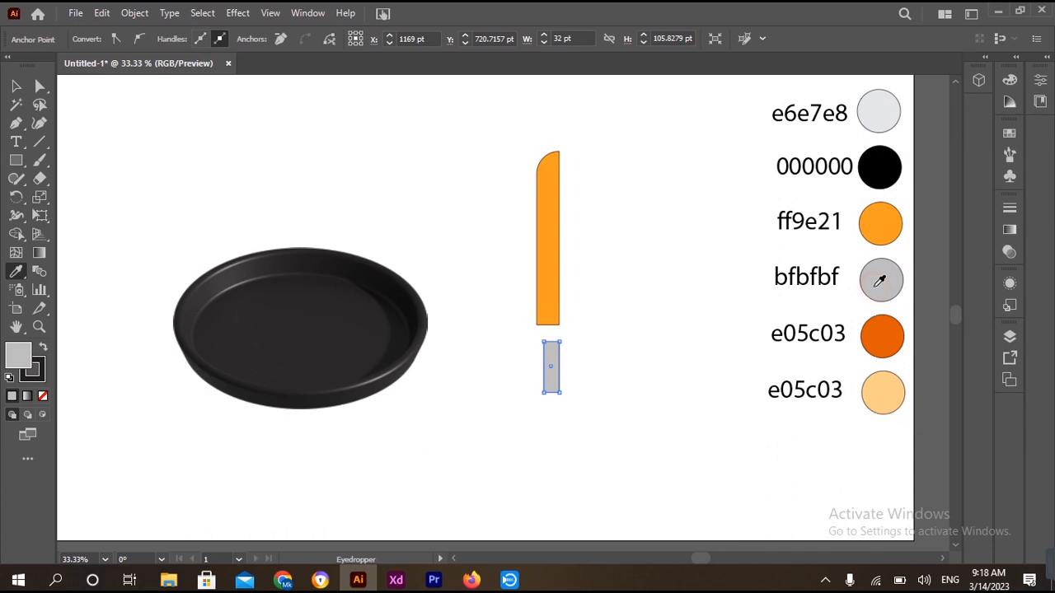
Step: Remove the stroke from both the orange and grey shapes, and select only the orange shape
click(15, 85)
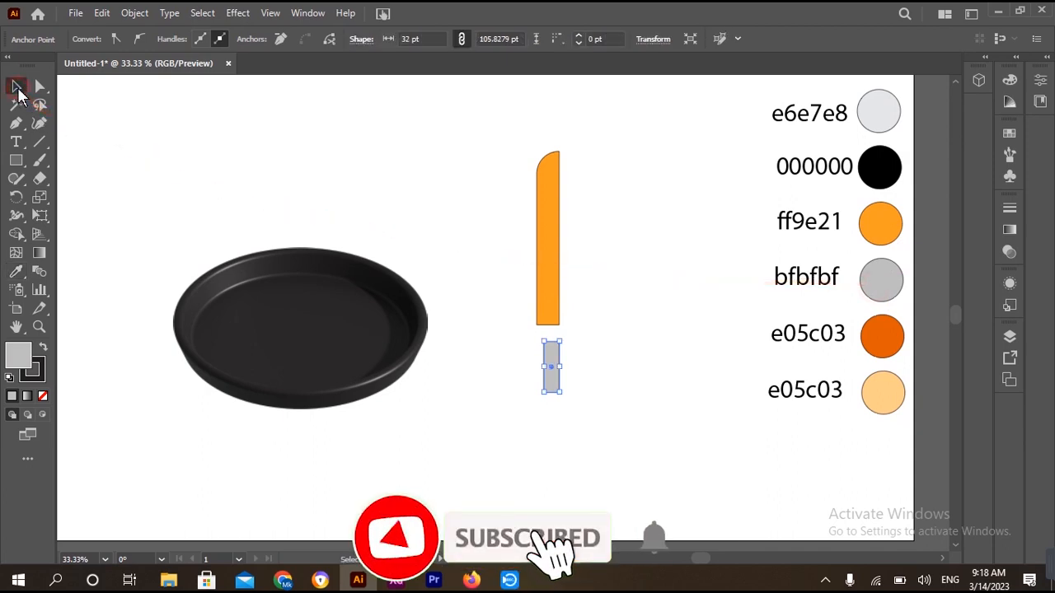
drag(499, 141, 608, 381)
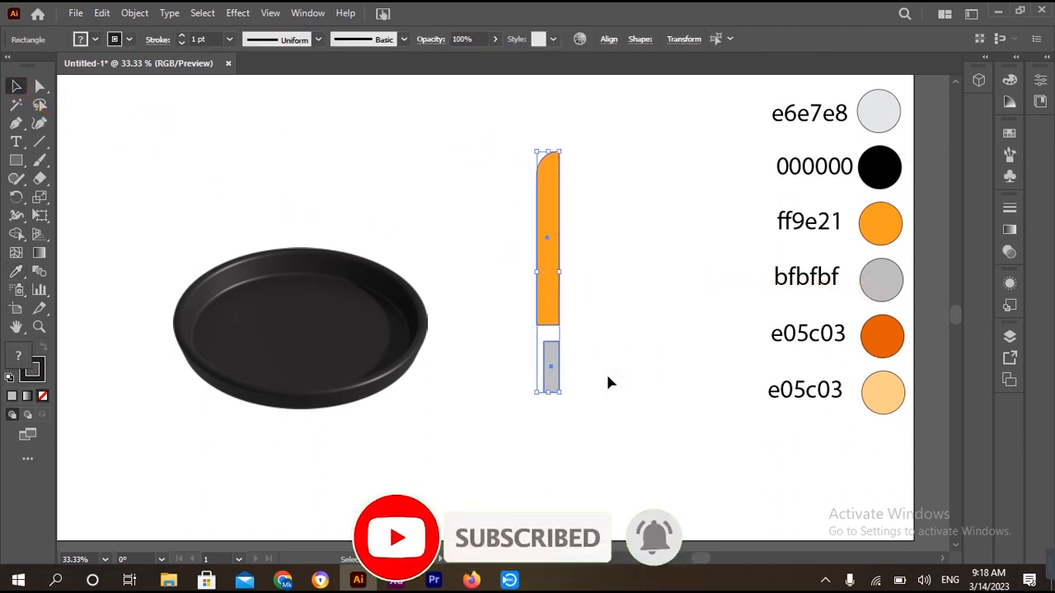
click(129, 39)
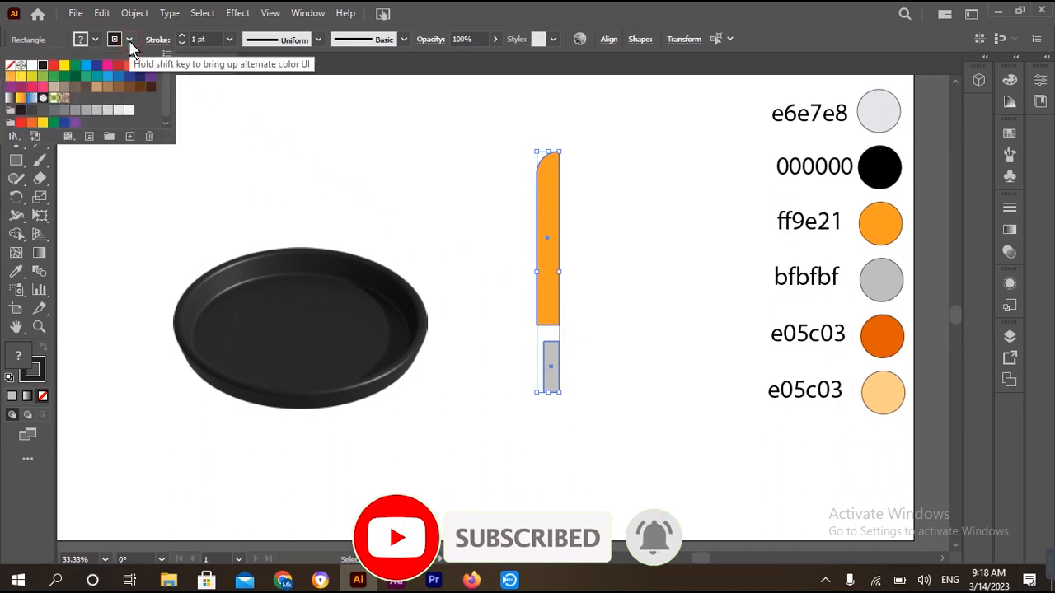
click(10, 69)
click(526, 168)
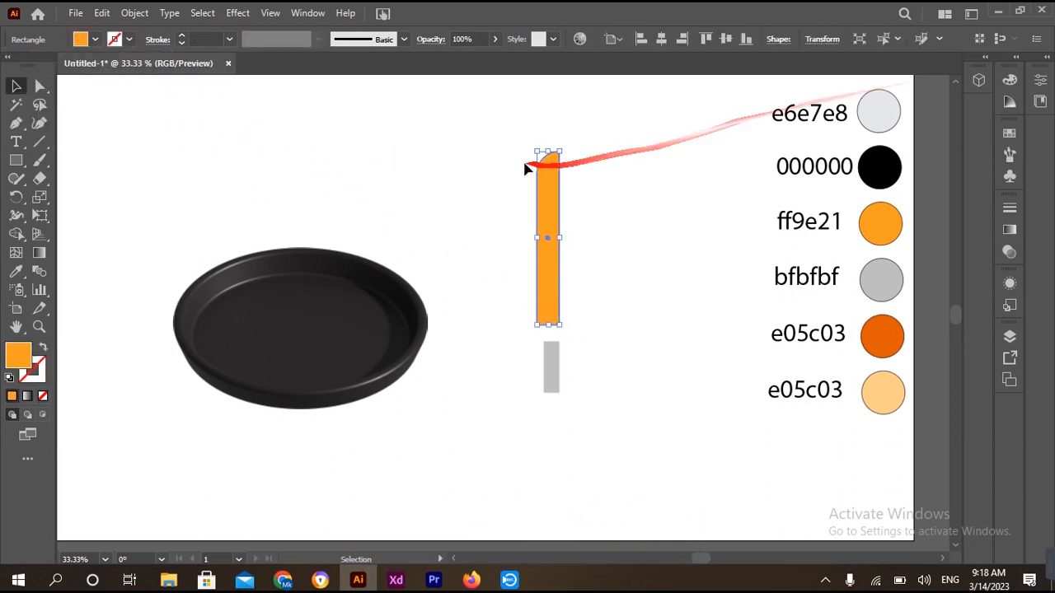
Step: Revolve the orange shape 360° with its offset direction from the Right Edge, using the Isometric Top rotation preset
click(302, 16)
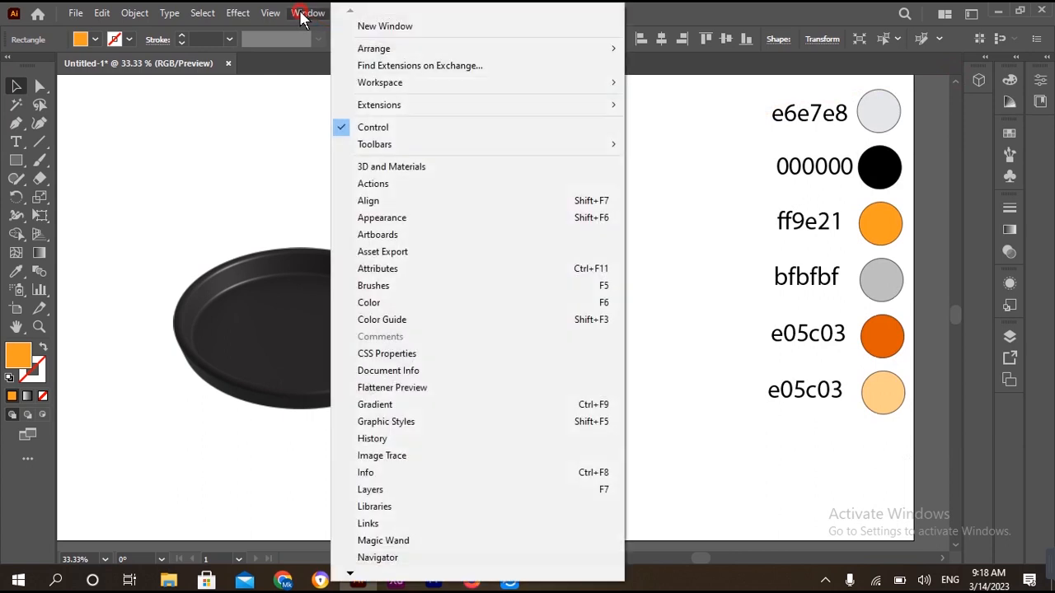
click(401, 165)
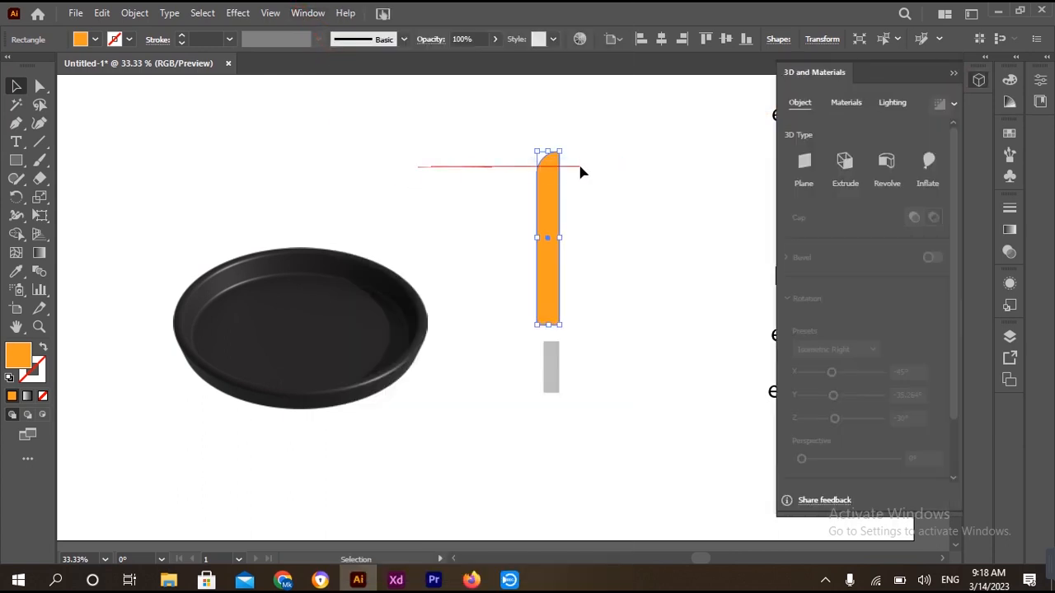
click(894, 164)
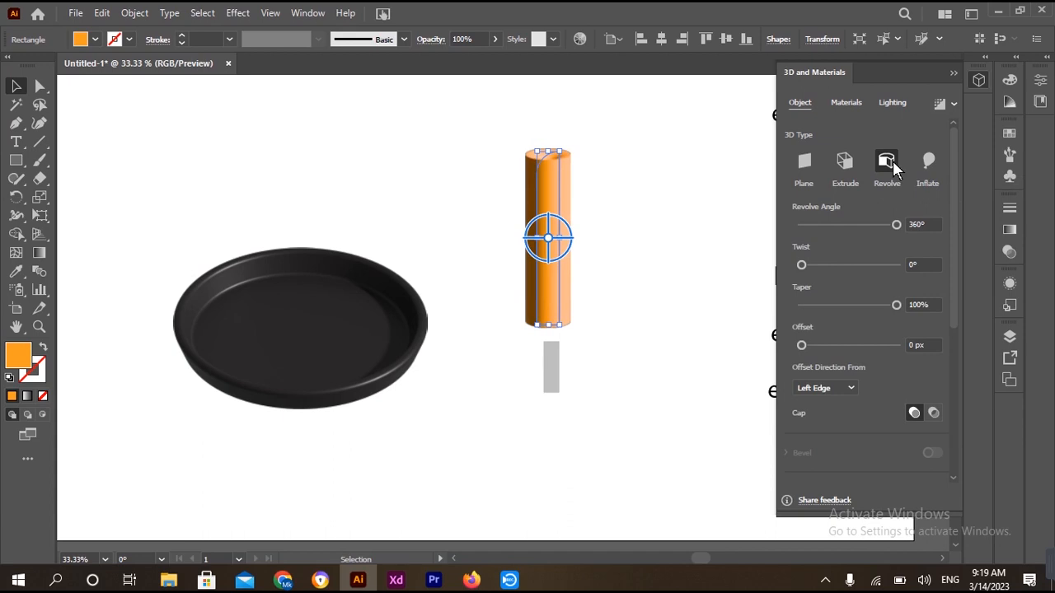
click(853, 387)
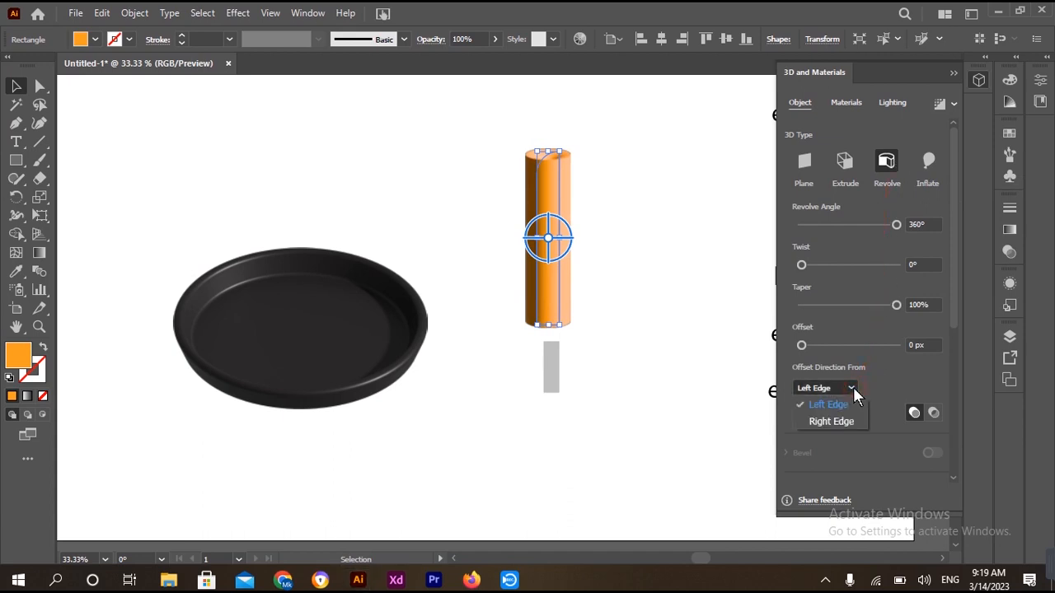
click(852, 422)
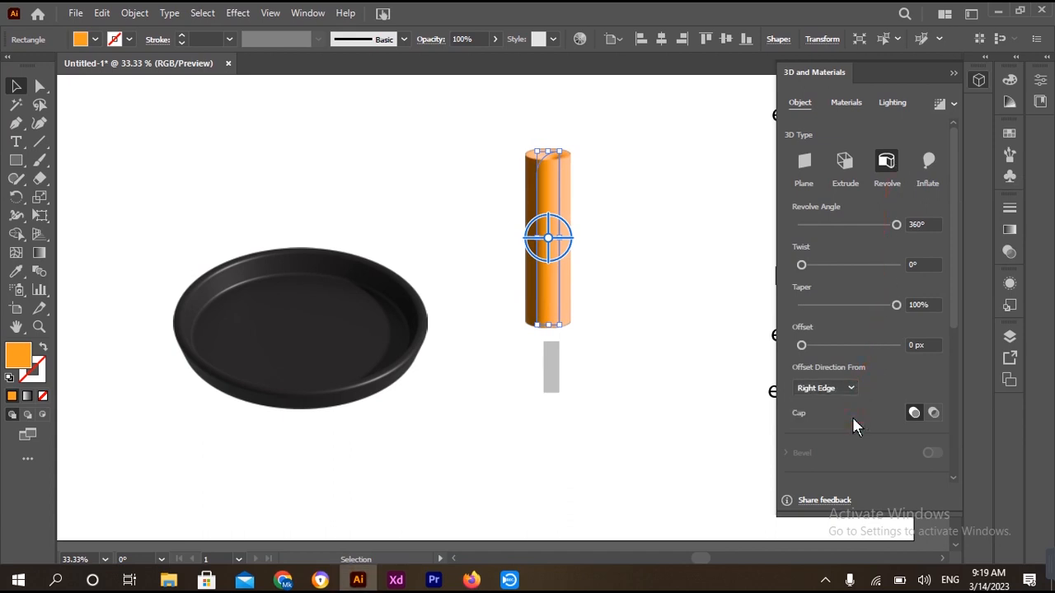
drag(957, 297, 956, 407)
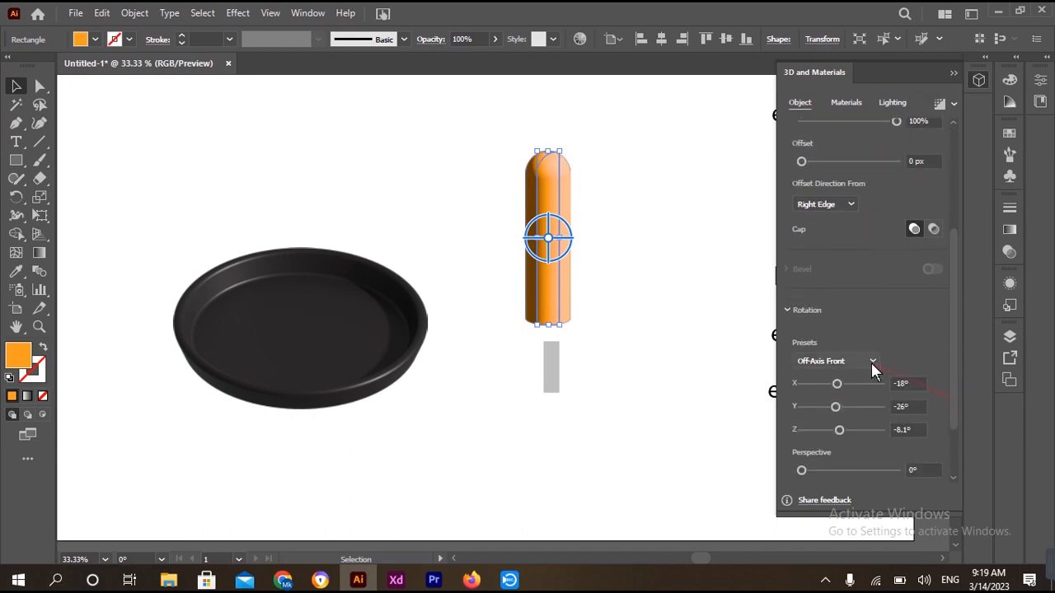
click(871, 362)
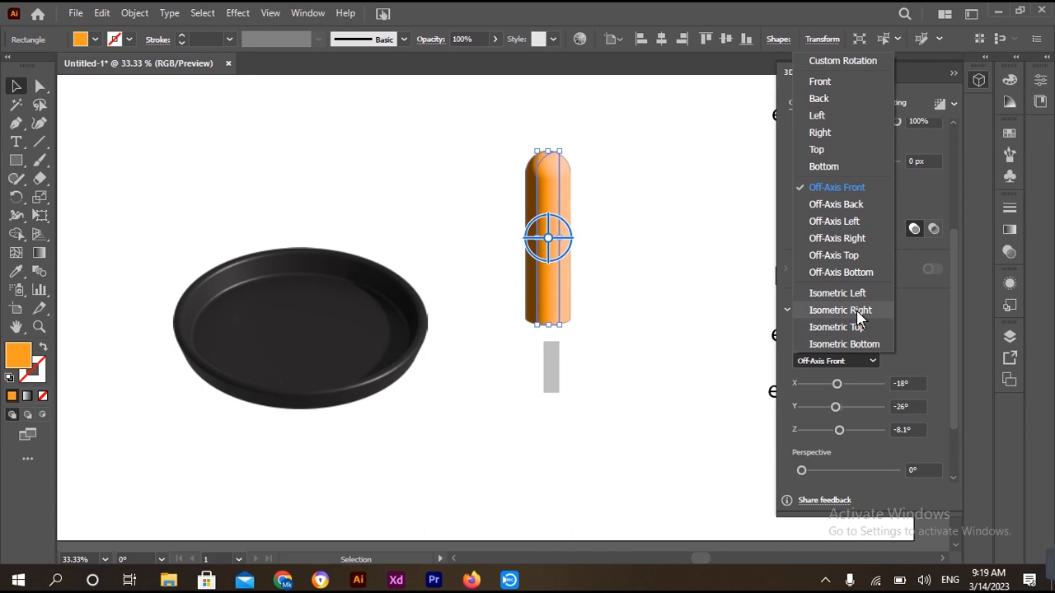
click(855, 327)
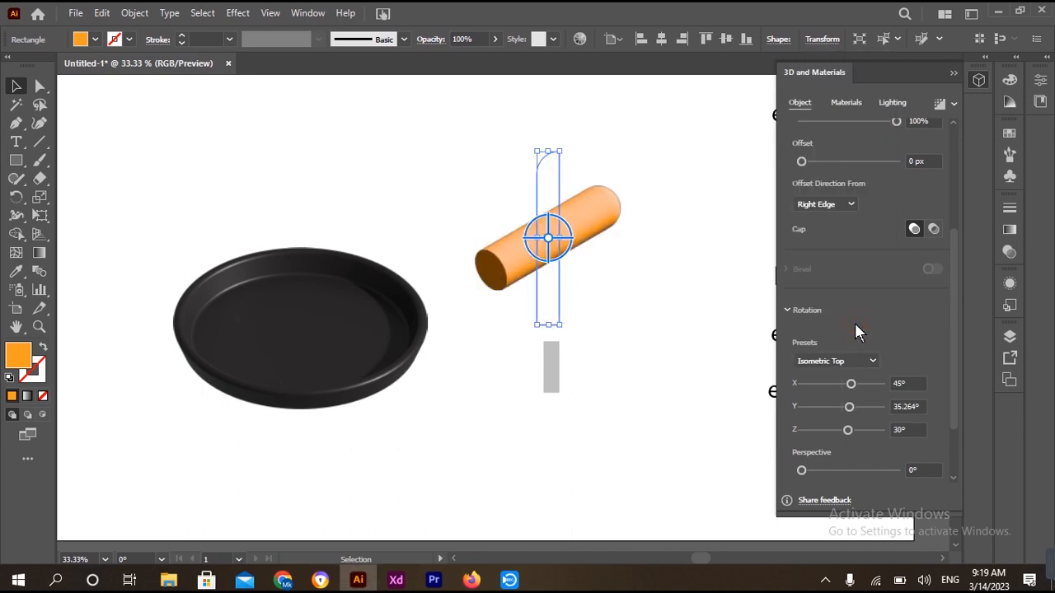
Step: Apply the Larch Wood Varnished material to the revolved orange handle
click(858, 103)
click(949, 285)
click(949, 282)
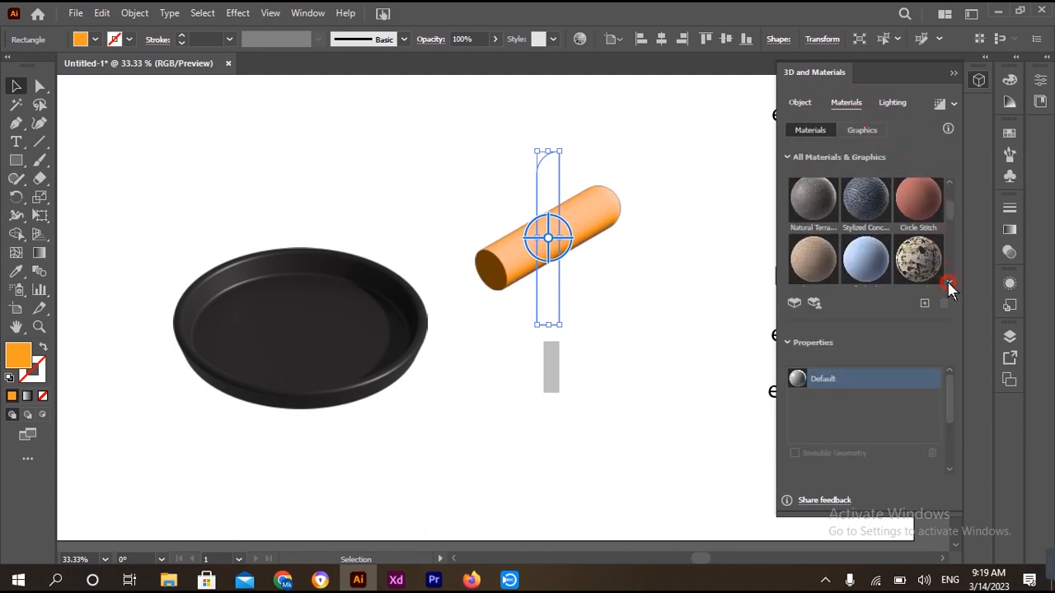
click(949, 283)
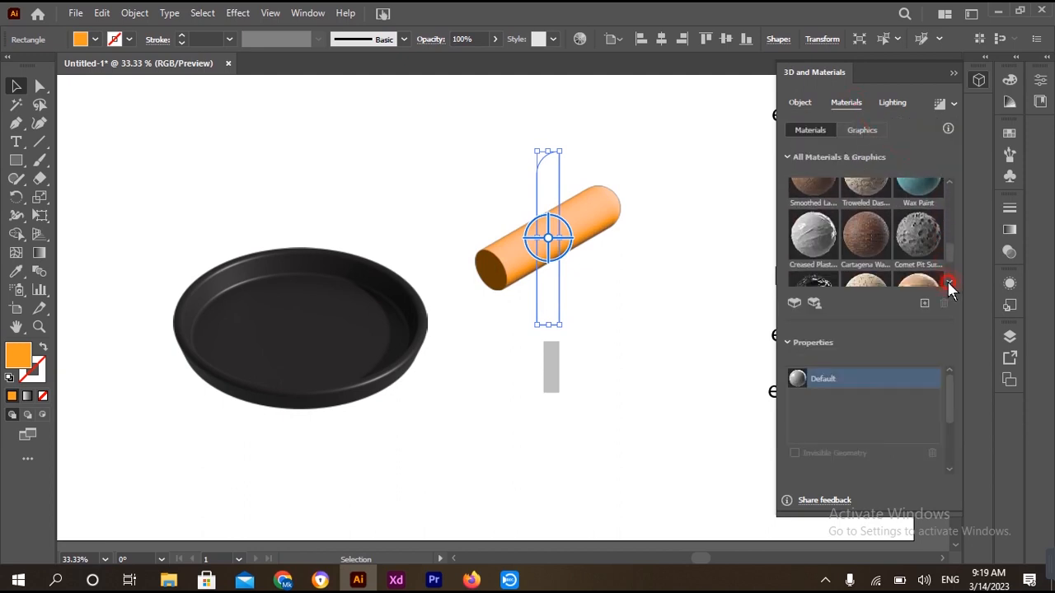
click(861, 237)
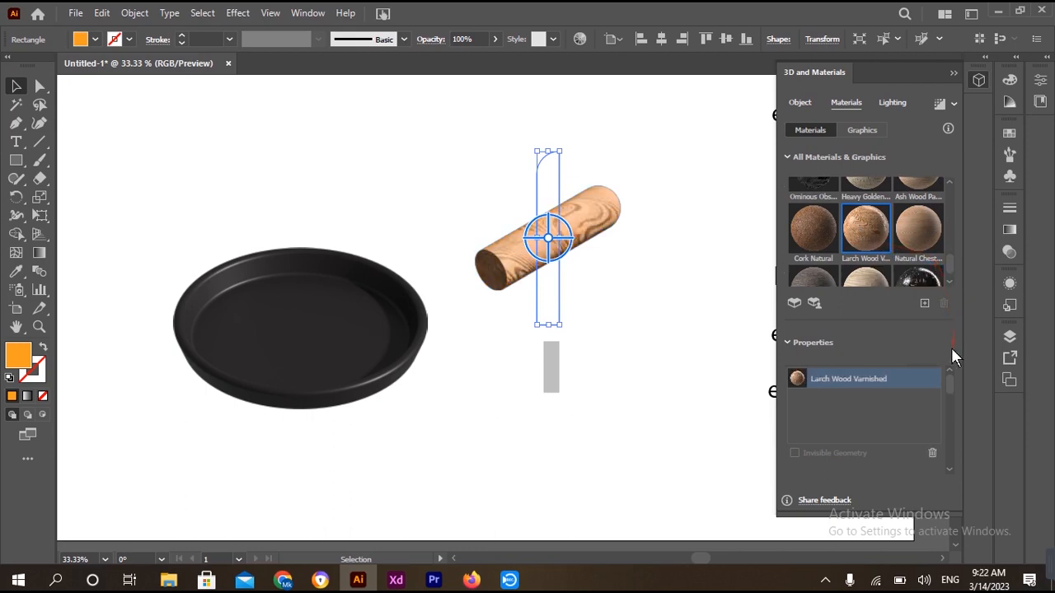
Step: Change the handle material's Wood Color to a brighter orange
drag(950, 379, 950, 389)
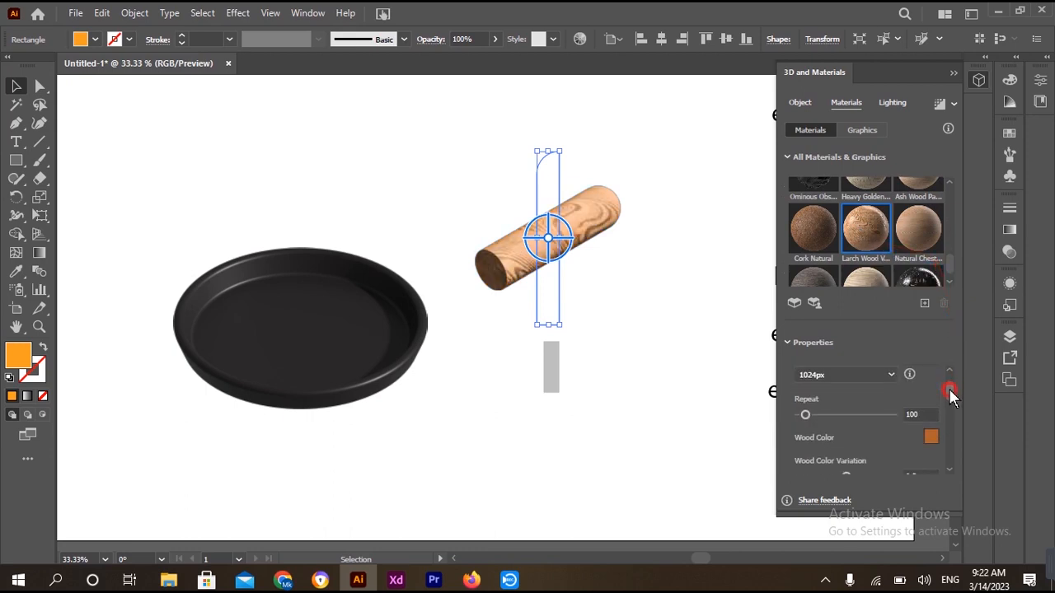
click(933, 435)
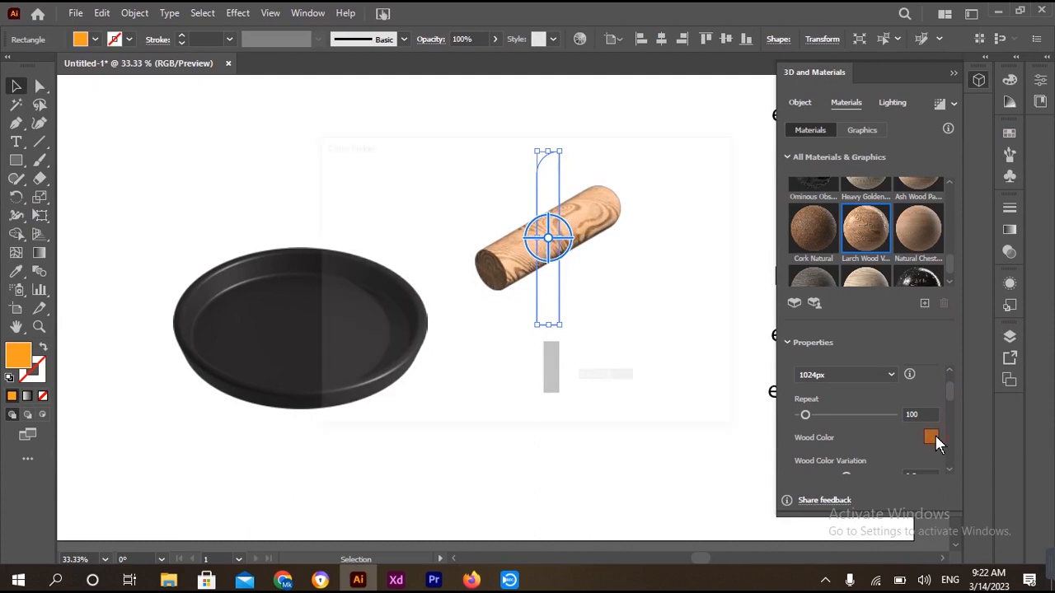
drag(494, 220, 500, 187)
click(681, 193)
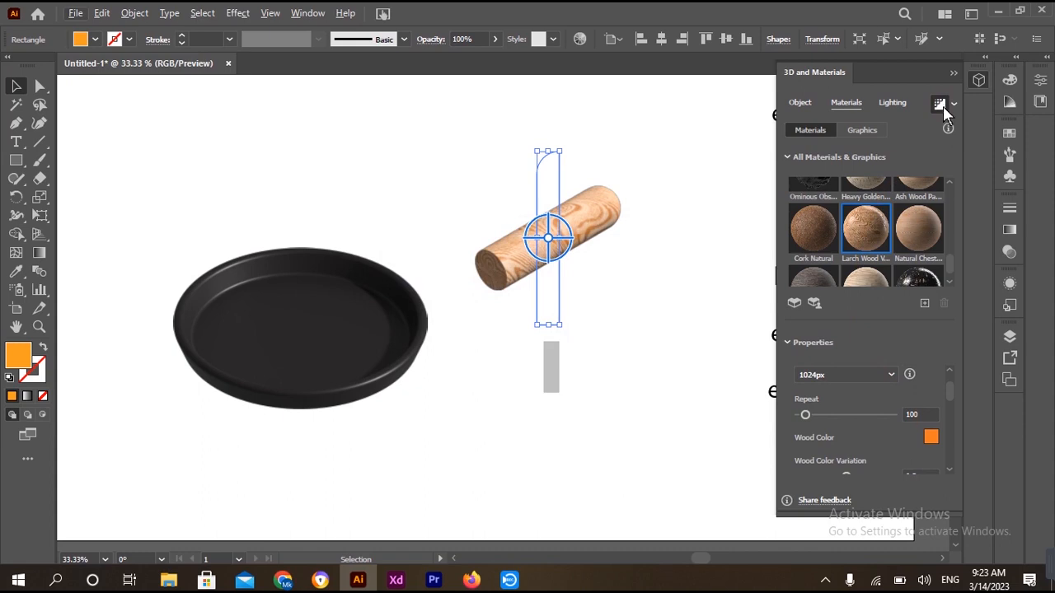
Step: Revolve the small grey rectangle 360° with its offset from the Right Edge, using the Isometric Top rotation preset
click(552, 375)
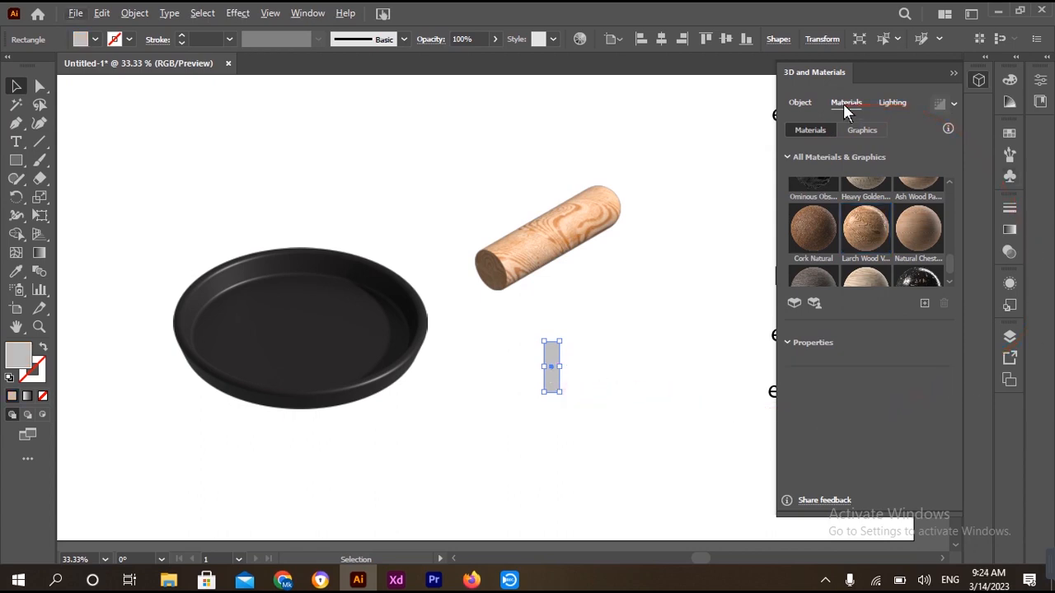
click(796, 103)
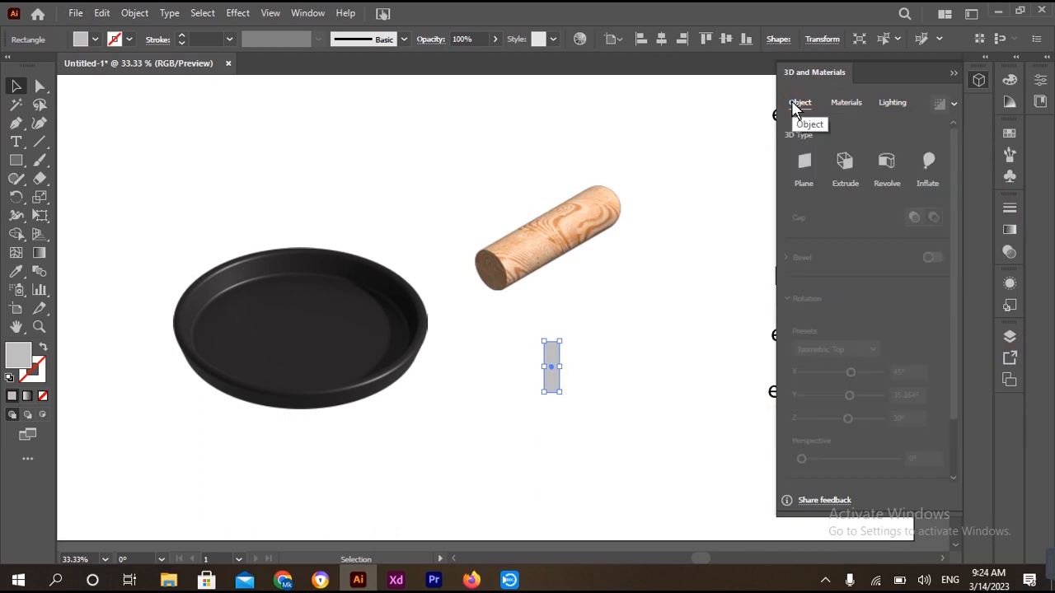
click(889, 162)
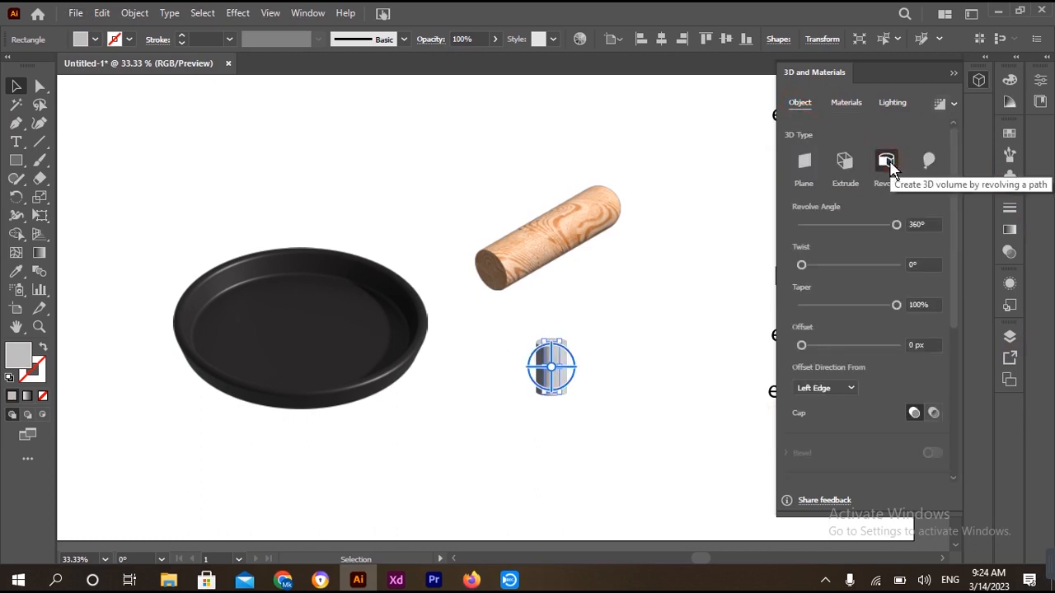
click(850, 388)
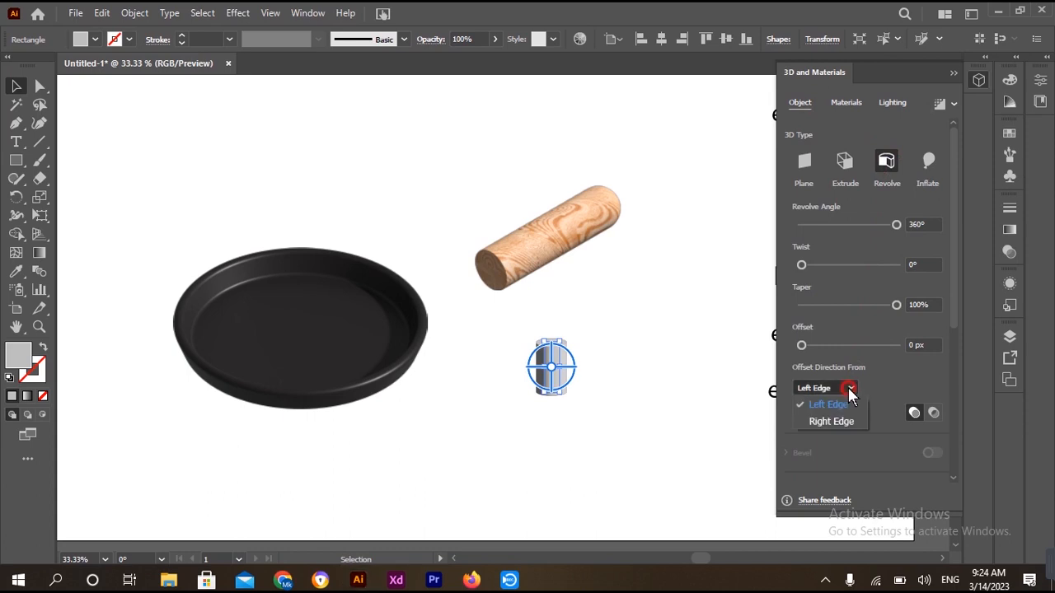
click(842, 418)
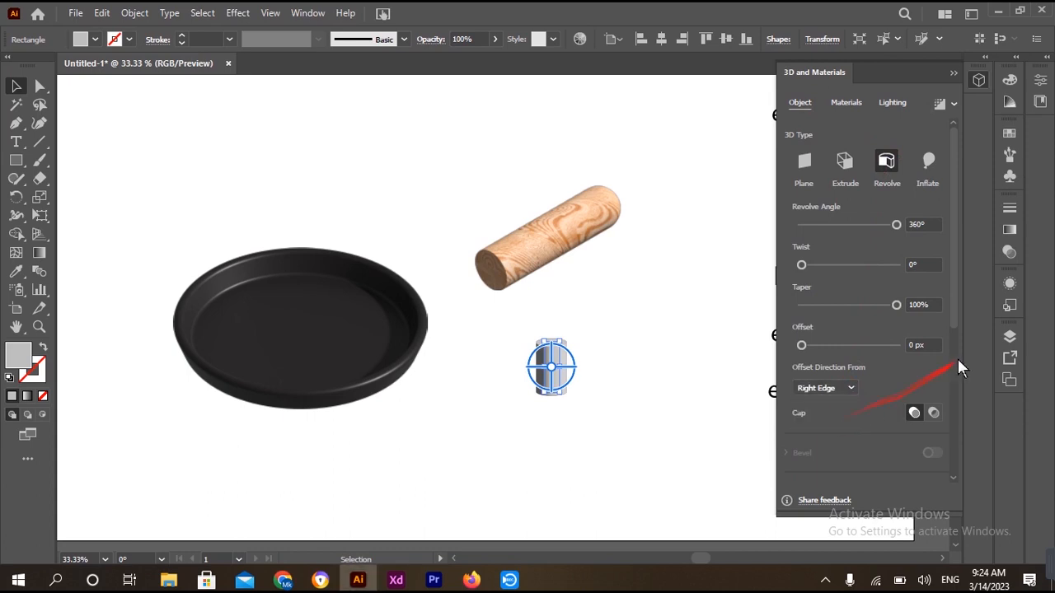
drag(954, 306, 956, 404)
click(862, 402)
click(857, 370)
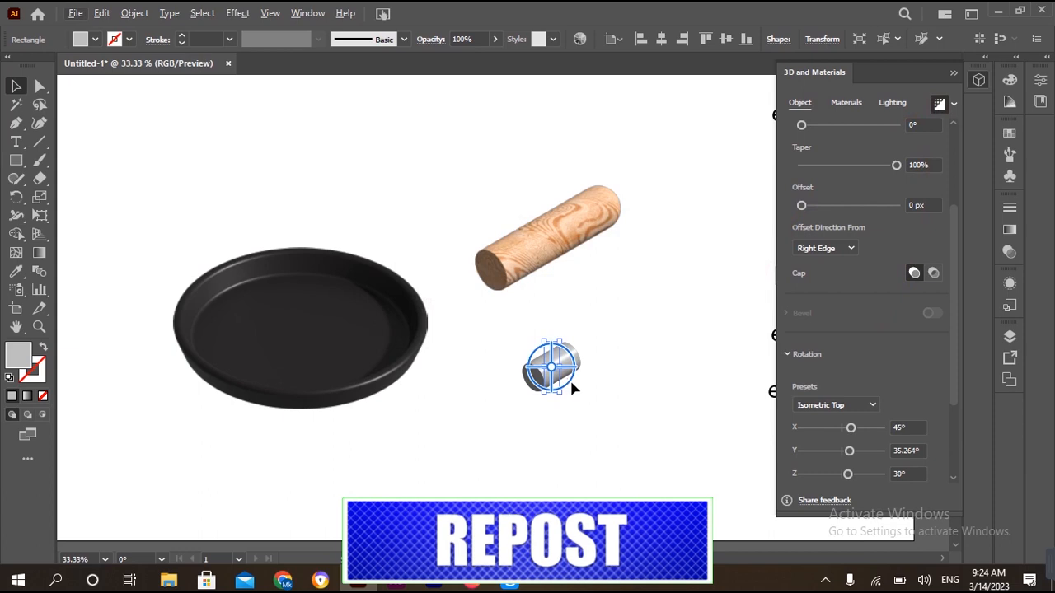
Step: Move the grey cylinder to the lower end of the wooden handle and align it centrally with the handle's end face
drag(553, 356, 484, 277)
key(ctrl+plus)
key(ctrl+plus)
key(ctrl+plus)
key(ctrl+plus)
key(ctrl+plus)
drag(444, 318, 432, 319)
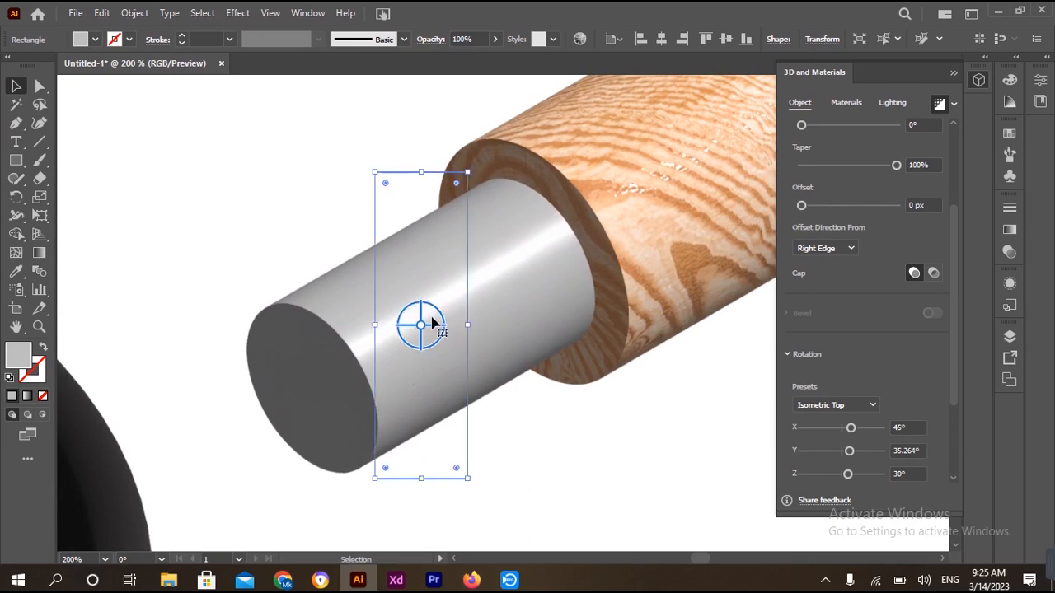
key(ctrl+minus)
key(ctrl+minus)
key(ctrl+minus)
key(ctrl+minus)
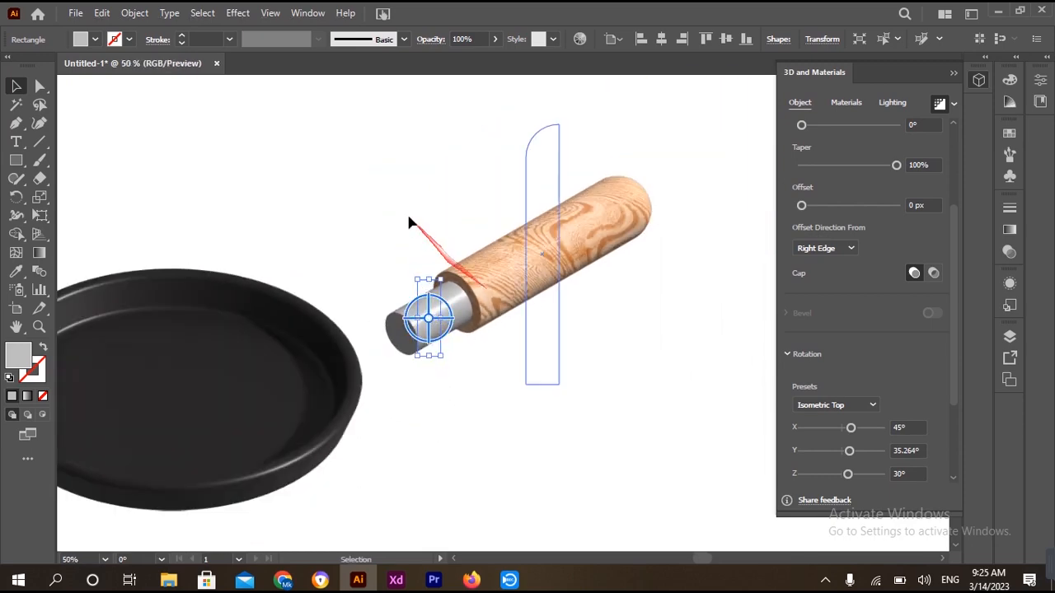
Step: Position both handle parts against the pan's upper-right rim, with the pan brought in front of them
click(546, 295)
drag(547, 294, 431, 258)
click(221, 404)
right_click(218, 409)
mouse_move(302, 485)
click(437, 486)
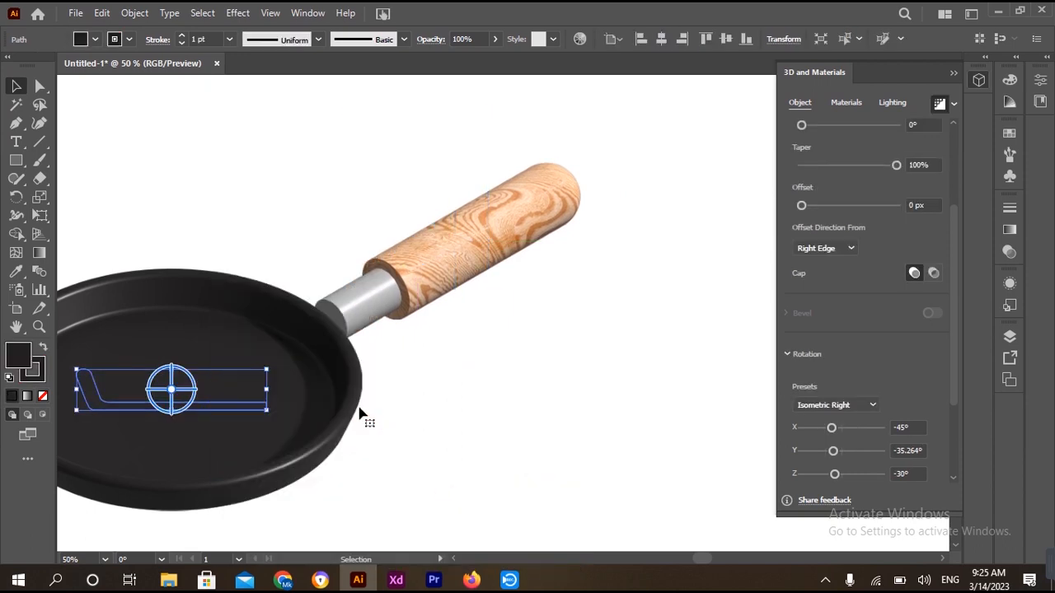
click(346, 170)
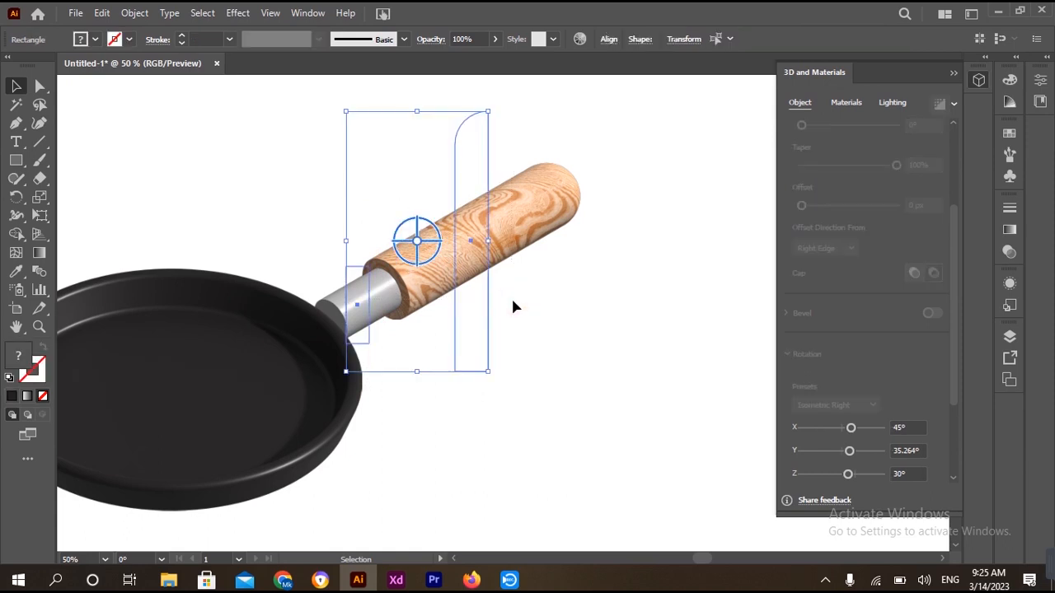
drag(439, 270, 536, 270)
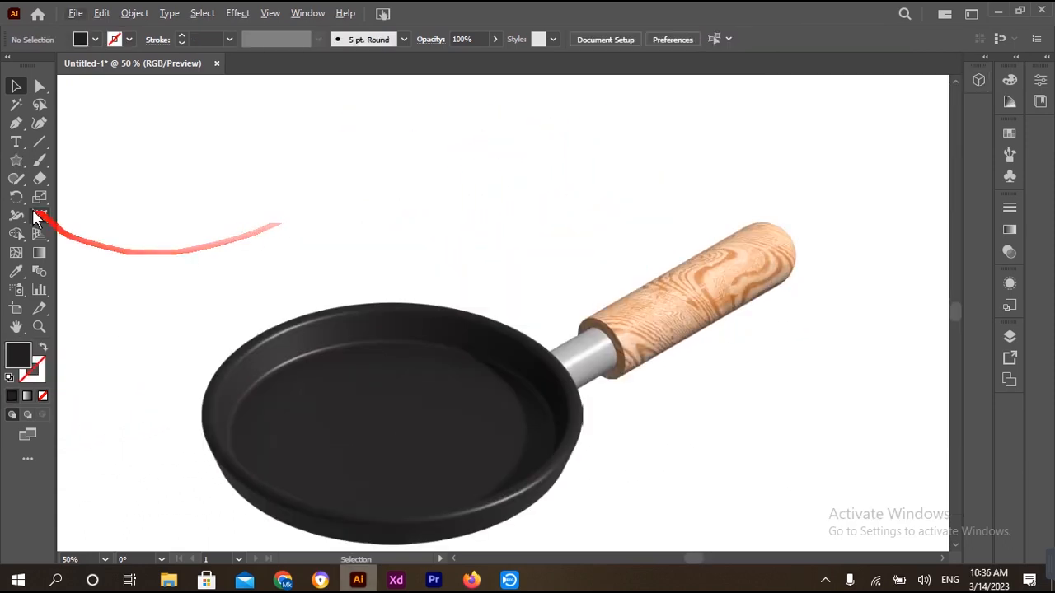
Step: Draw a five-pointed star above the pan, filled with the light grey e6e7e8 sample and without a stroke
click(16, 160)
drag(399, 215, 446, 280)
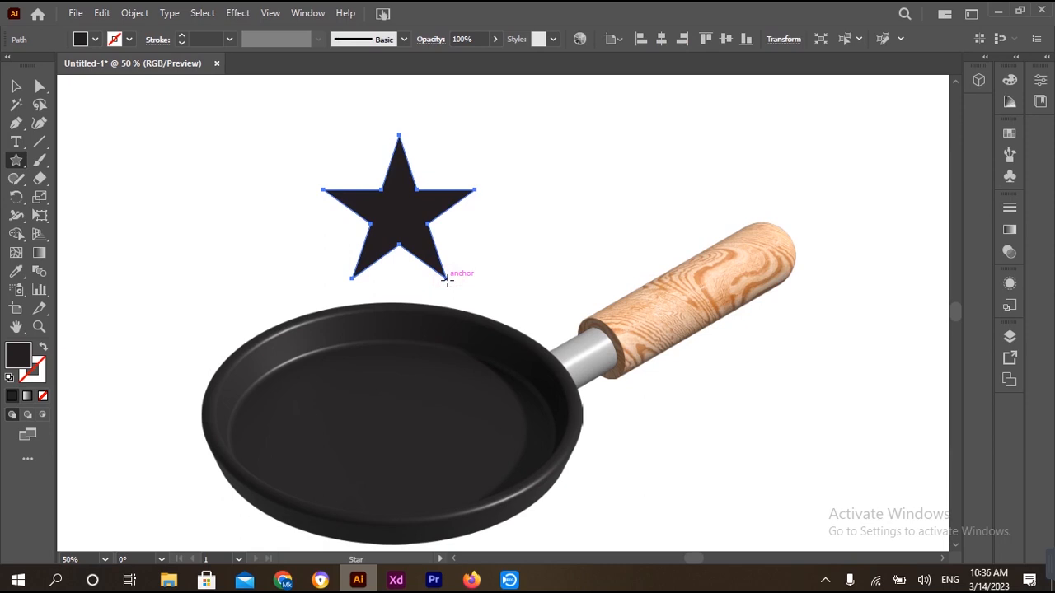
scroll(446, 280, down, 1)
scroll(446, 281, right, 3)
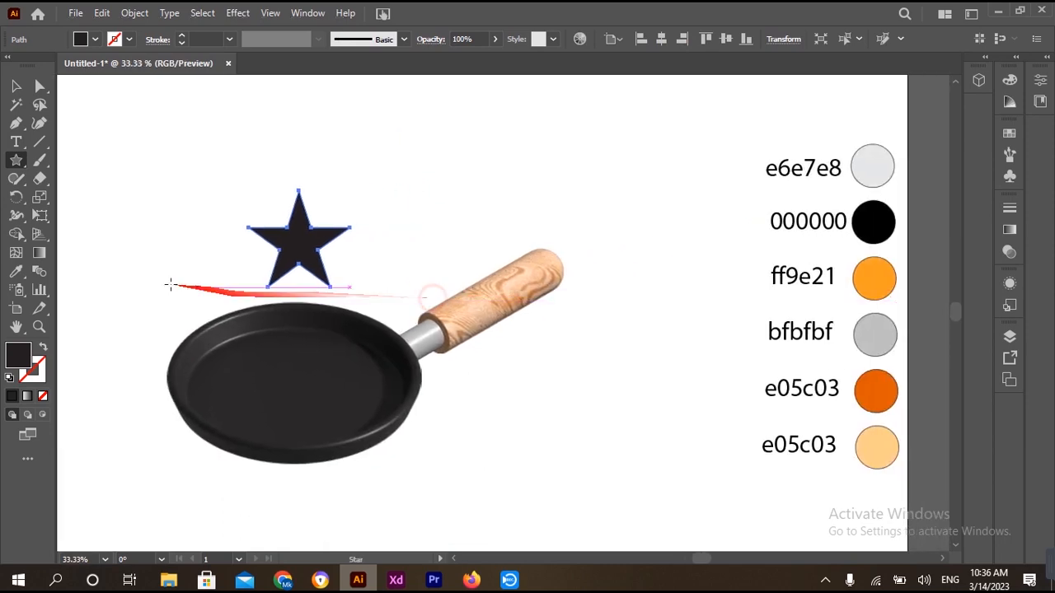
click(12, 274)
click(872, 166)
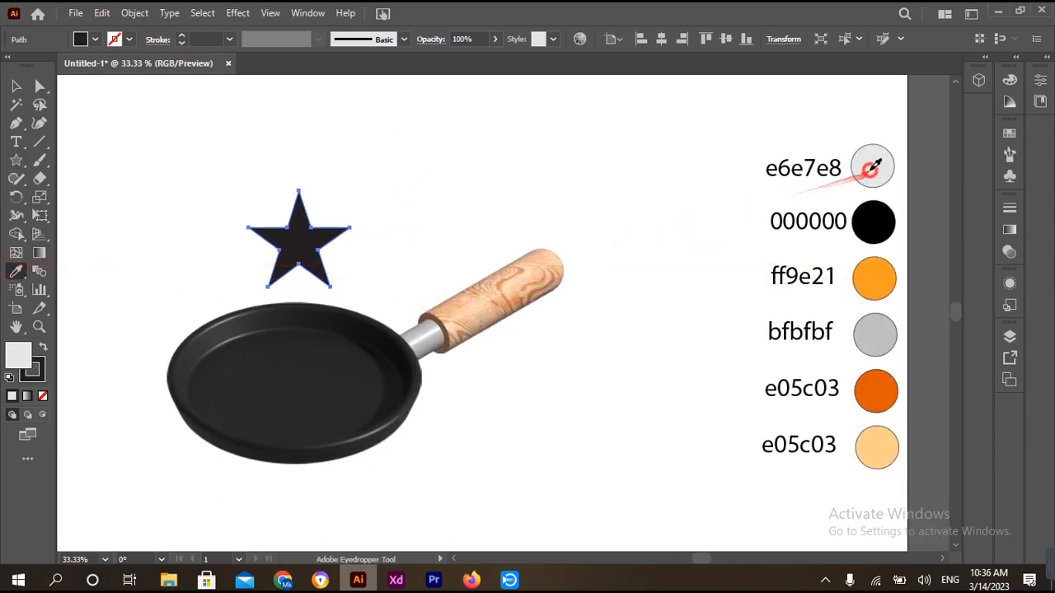
click(130, 38)
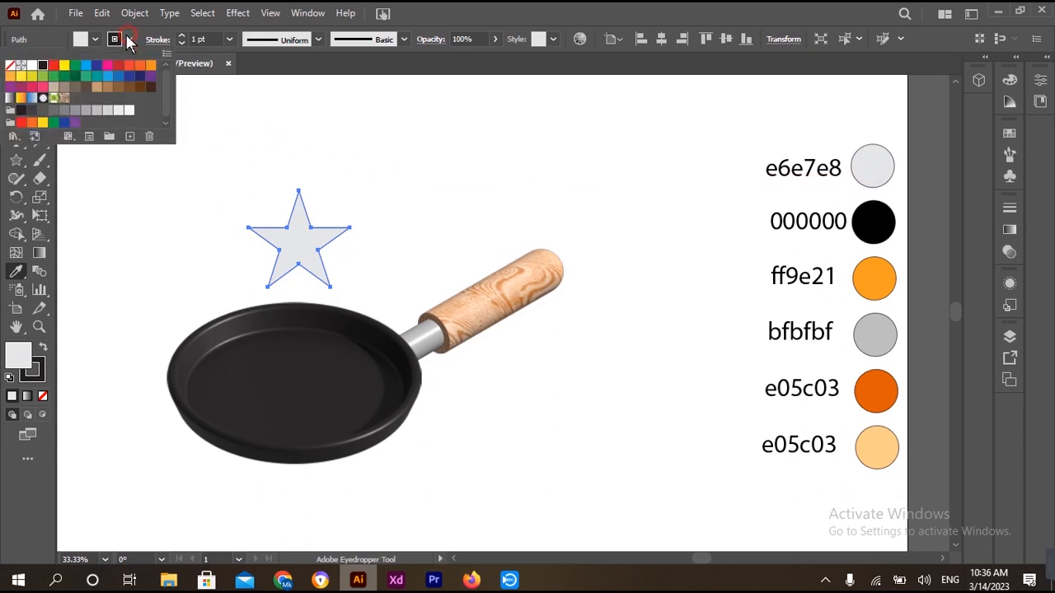
click(9, 65)
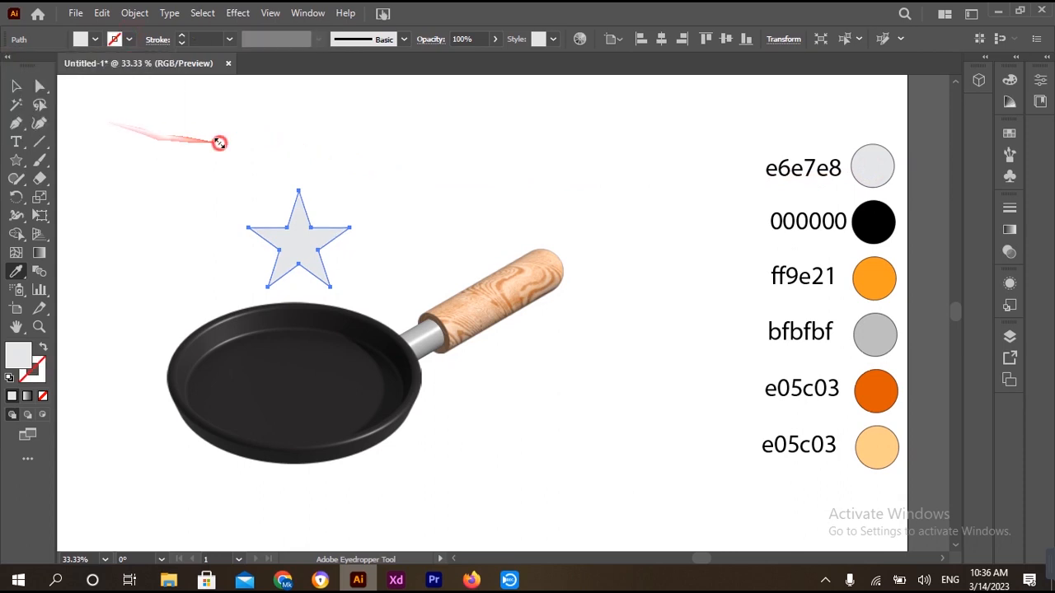
Step: Round all corners of the star to about 15.2 pt and scale it up to roughly its original size
click(40, 86)
drag(279, 218, 282, 226)
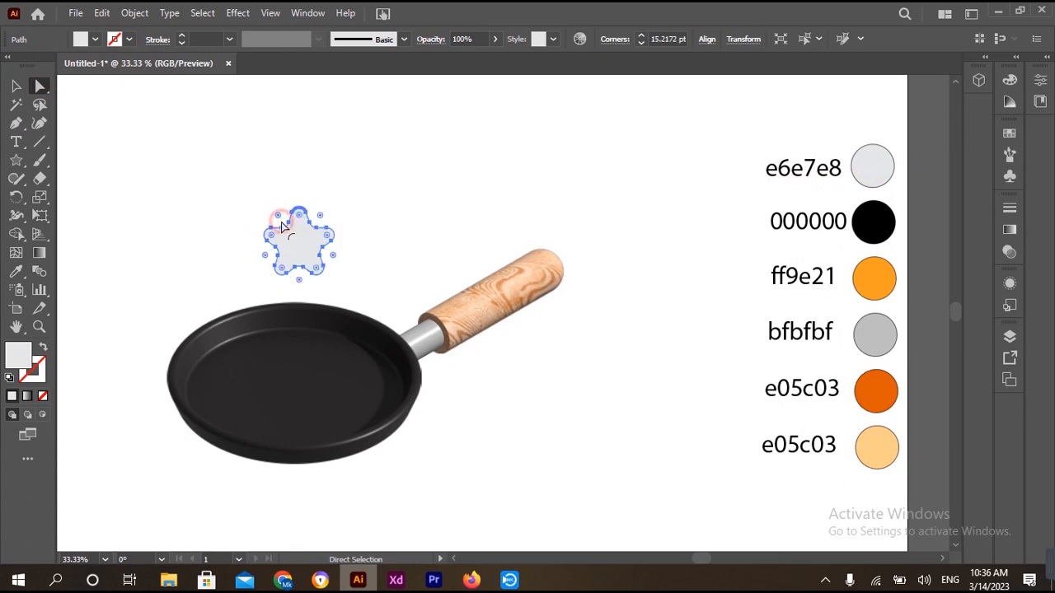
click(16, 86)
drag(335, 277, 351, 290)
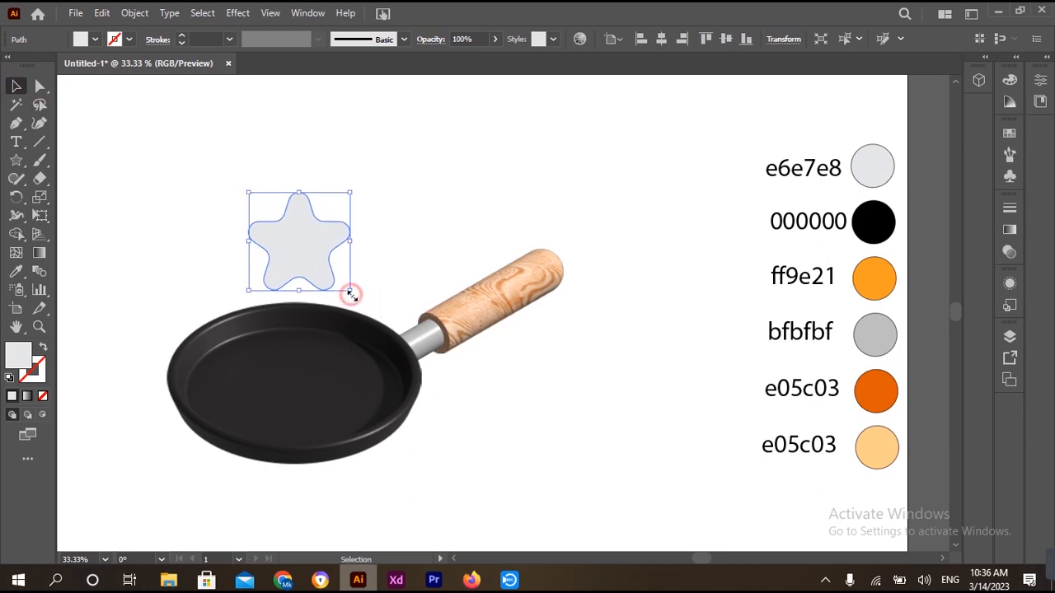
Step: Extrude the rounded star into a 3D volume and bring up its bevel settings
click(979, 80)
click(844, 103)
click(803, 103)
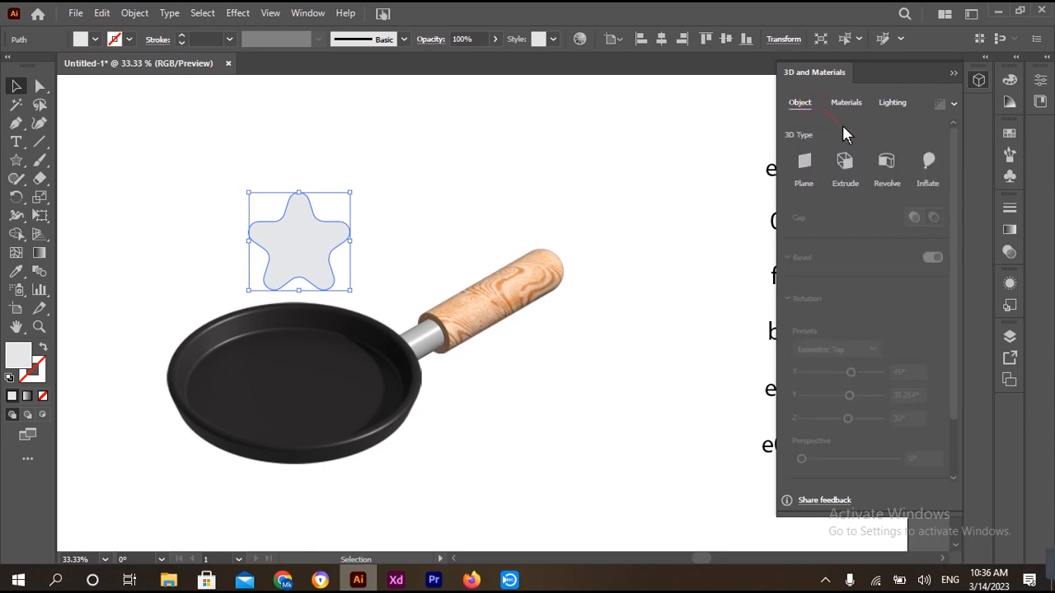
click(849, 158)
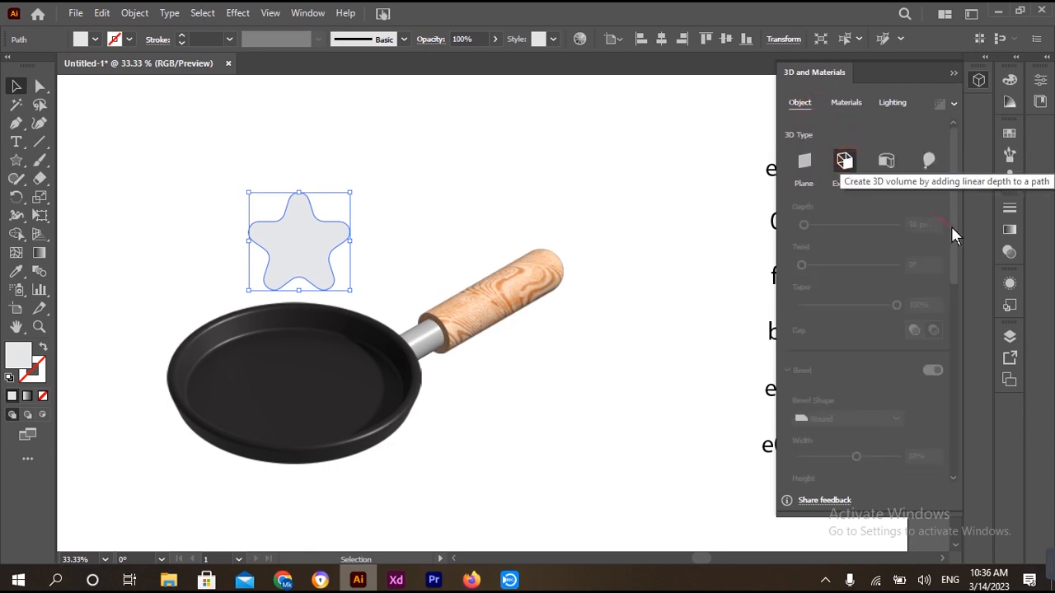
drag(954, 226, 952, 296)
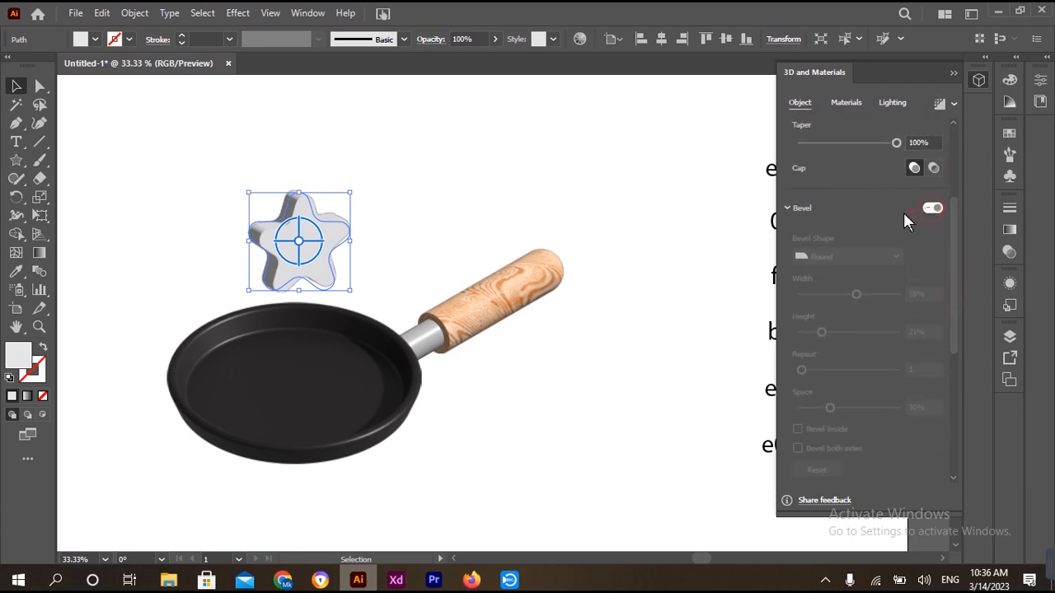
Step: Give the extruded star a Round bevel shape and the Isometric Top rotation preset
click(863, 255)
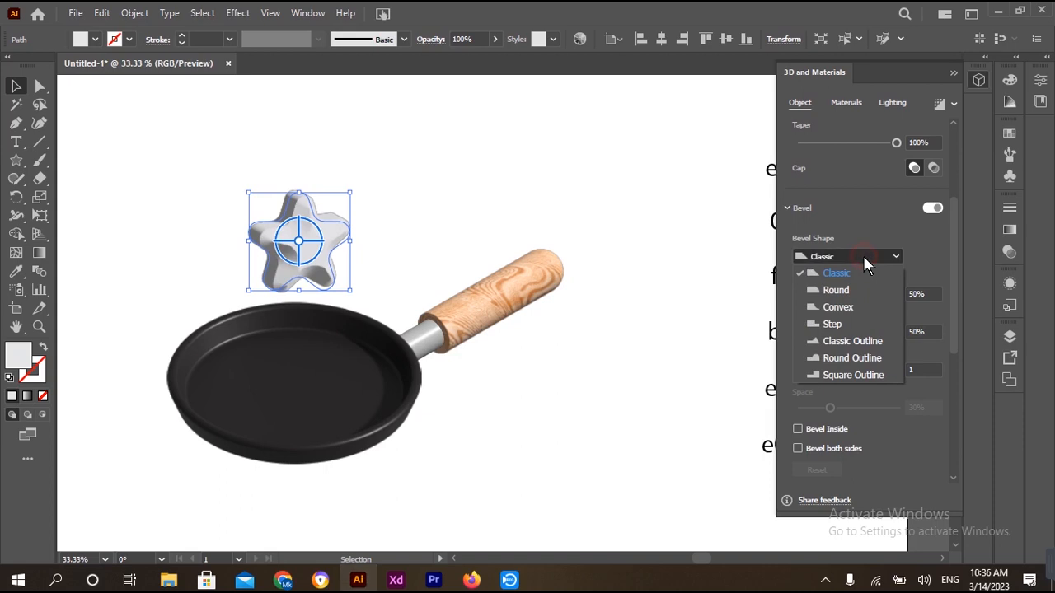
click(852, 293)
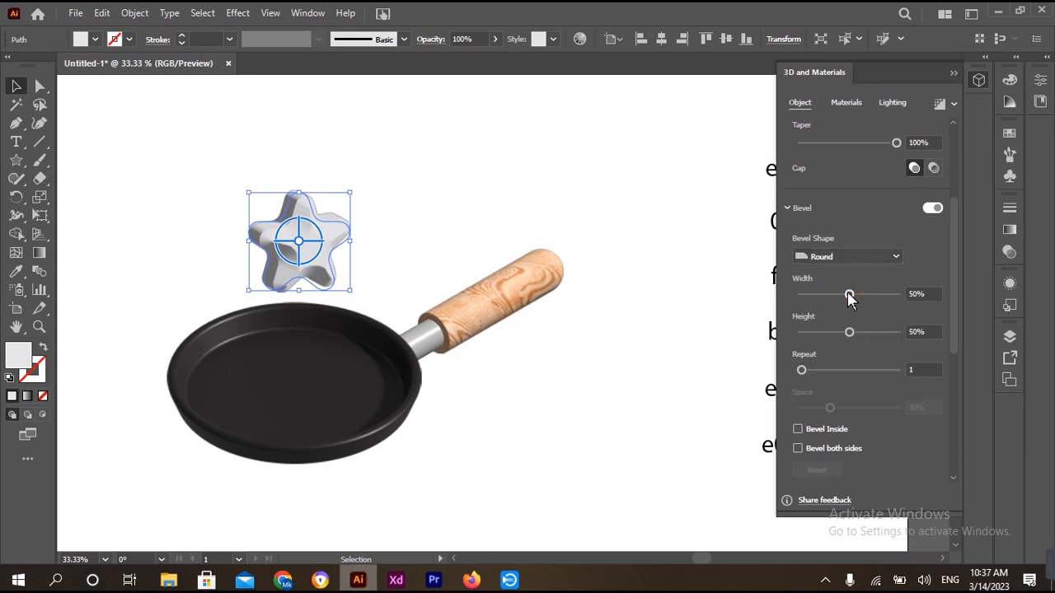
drag(953, 299, 951, 384)
click(865, 377)
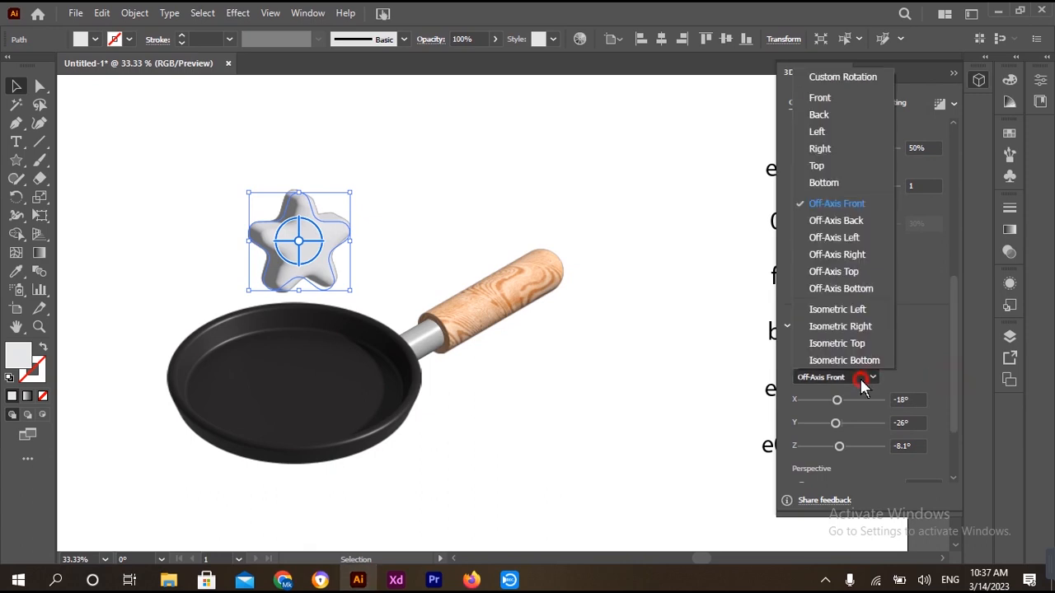
click(860, 344)
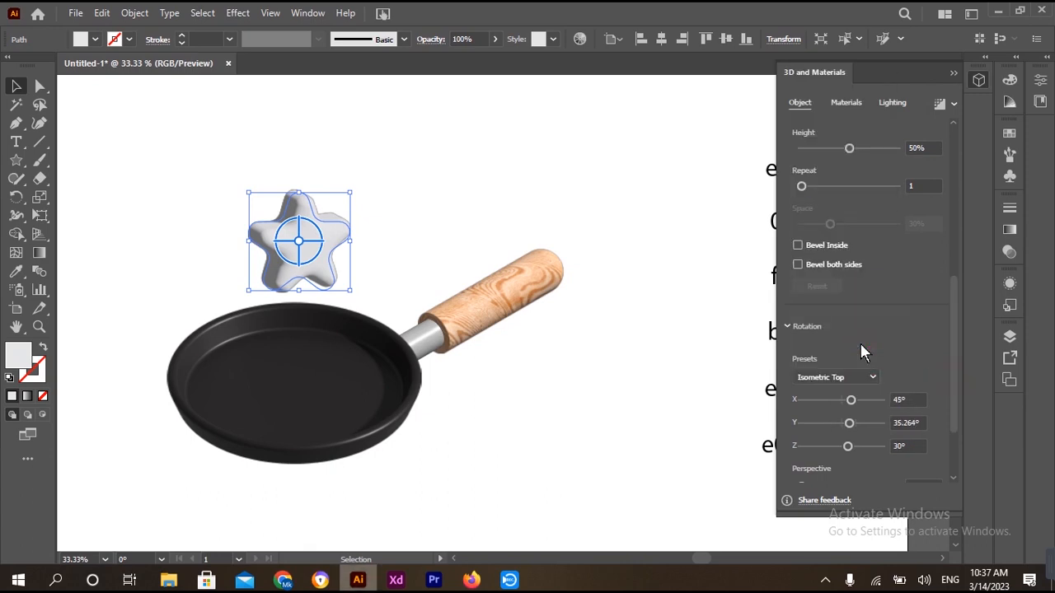
Step: Set the star's extrusion depth to 0 px and move the star into the centre of the pan
drag(955, 333, 956, 132)
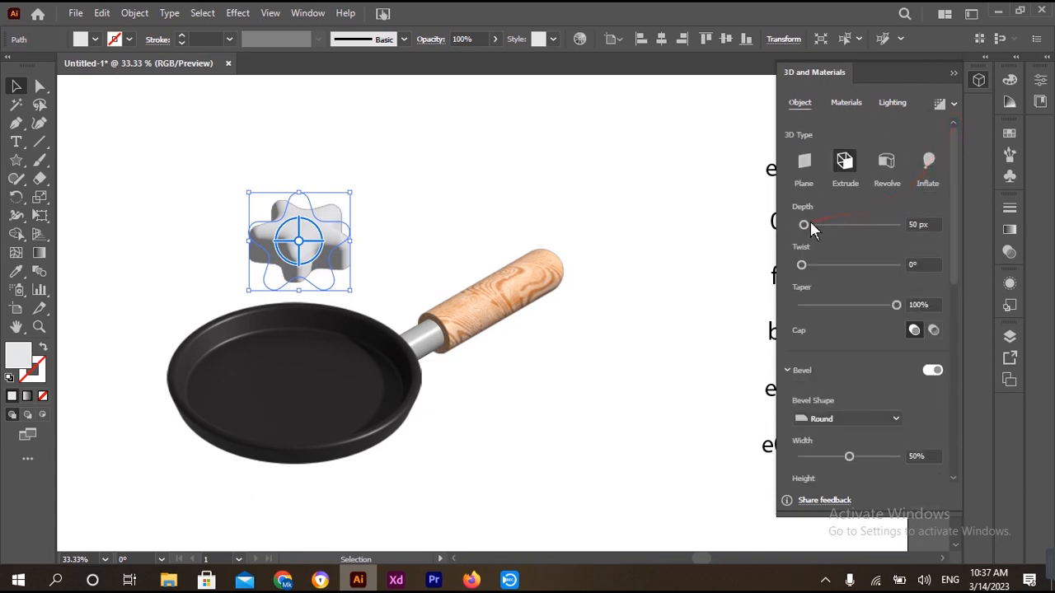
drag(798, 230, 796, 231)
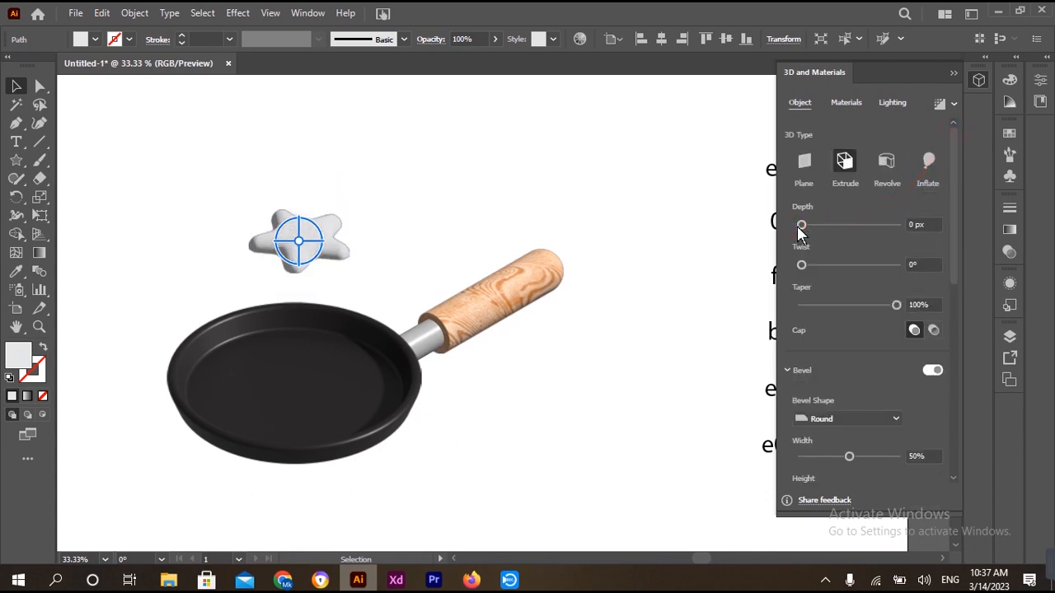
drag(321, 258, 312, 399)
scroll(311, 399, up, 1)
scroll(311, 398, up, 1)
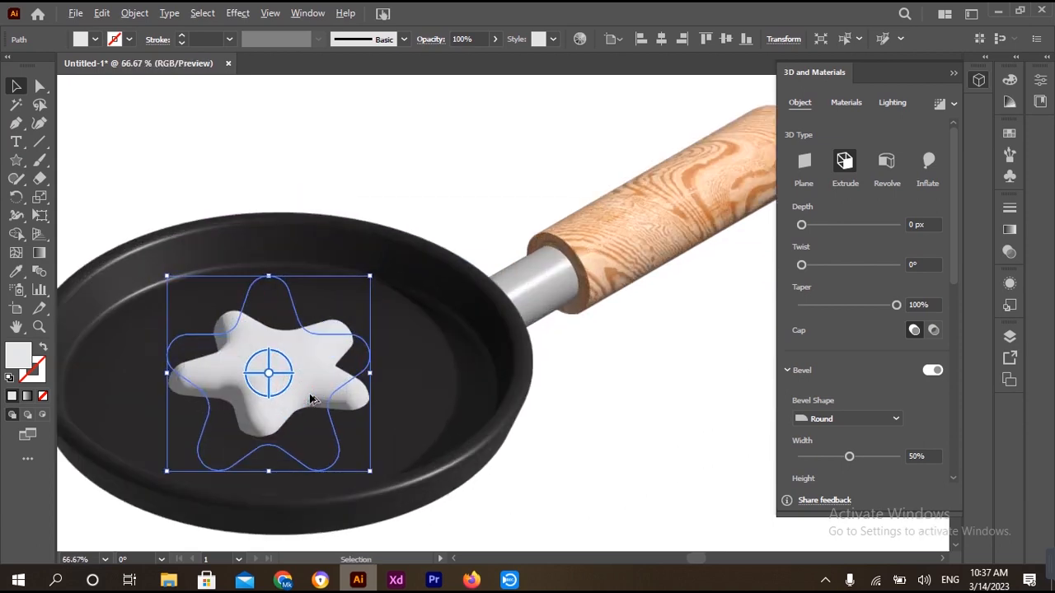
drag(309, 396, 403, 371)
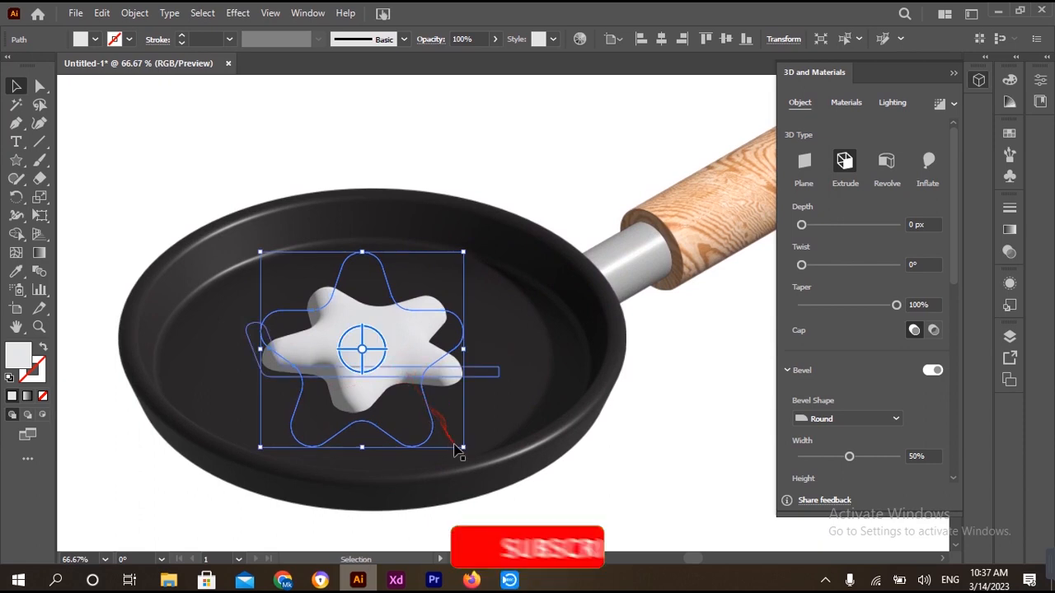
Step: Enlarge the star to cover most of the pan's base and set its bevel width to 26% and height to 37%
drag(460, 447, 506, 487)
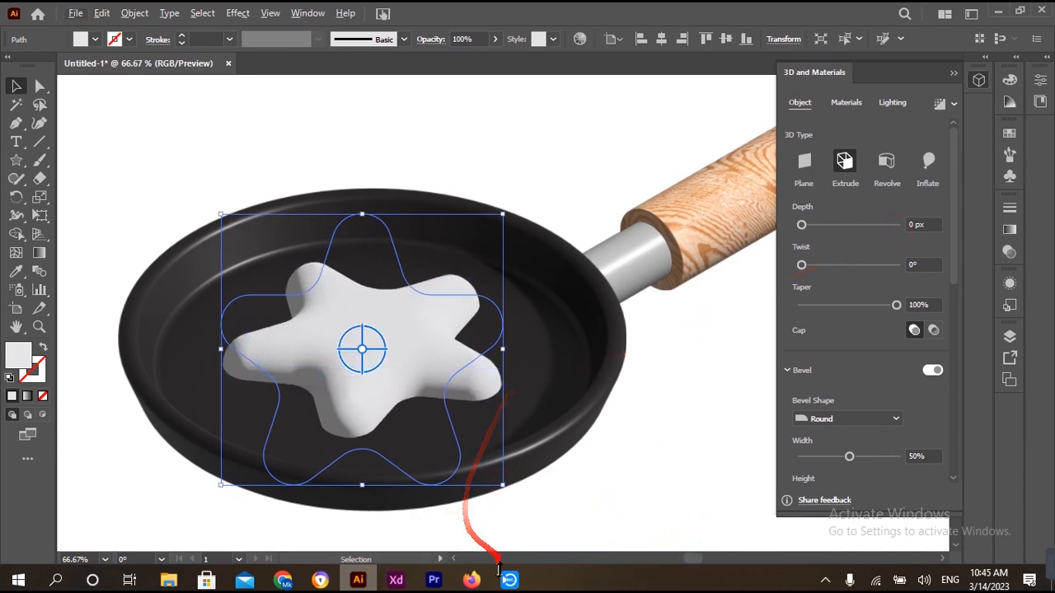
drag(504, 349, 513, 350)
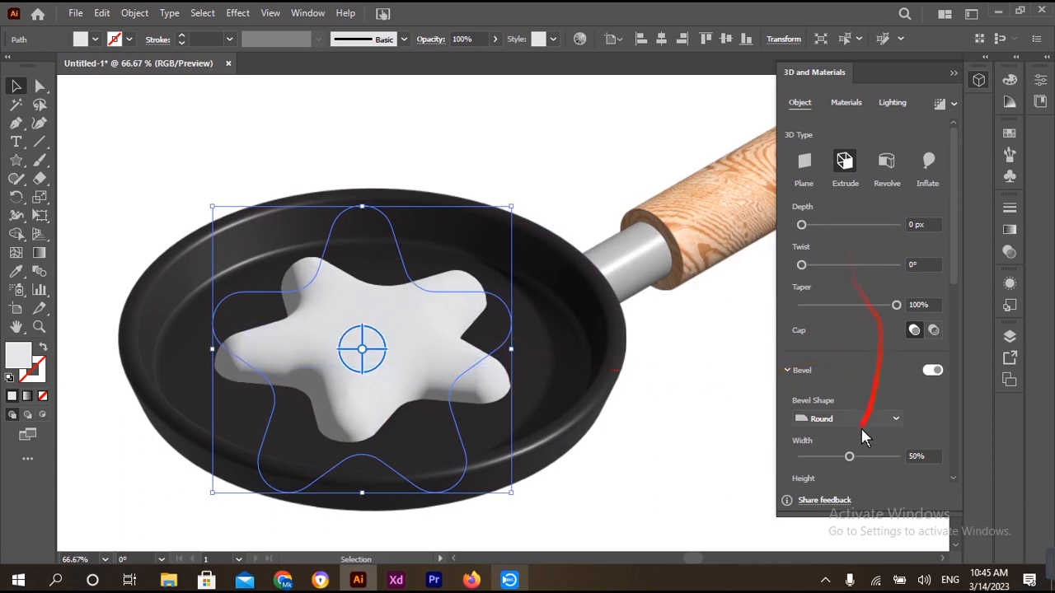
drag(954, 285, 958, 339)
drag(849, 318, 836, 349)
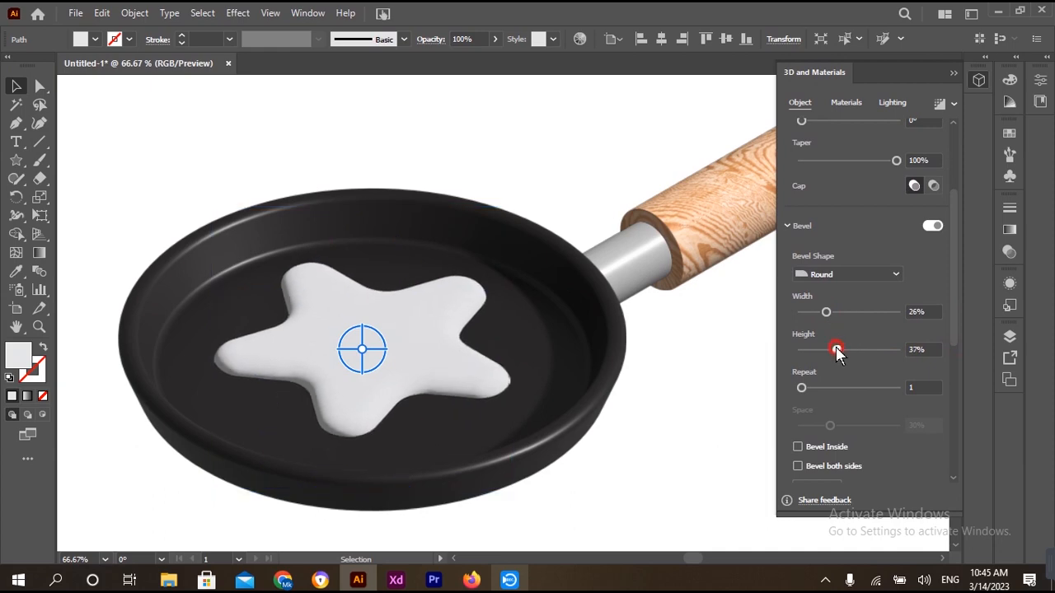
Step: Set the star's material roughness to 0.1 and its metallic value to about 0.04
click(846, 103)
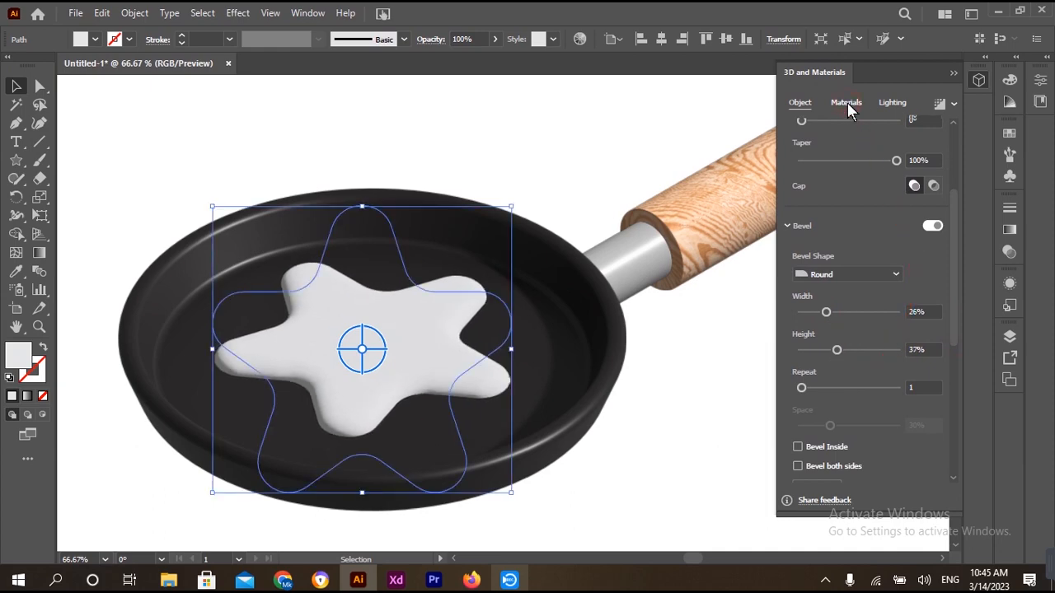
drag(949, 394, 952, 452)
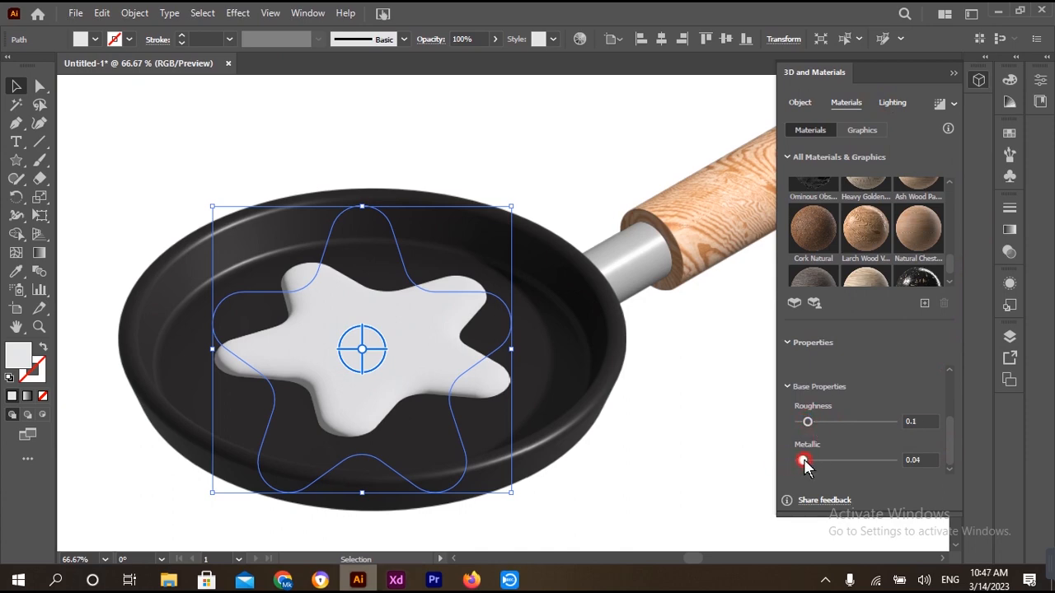
Step: Adjust the star's lighting to rotation 171°, height 57°, softness 50% and ambient light intensity 58%
click(904, 102)
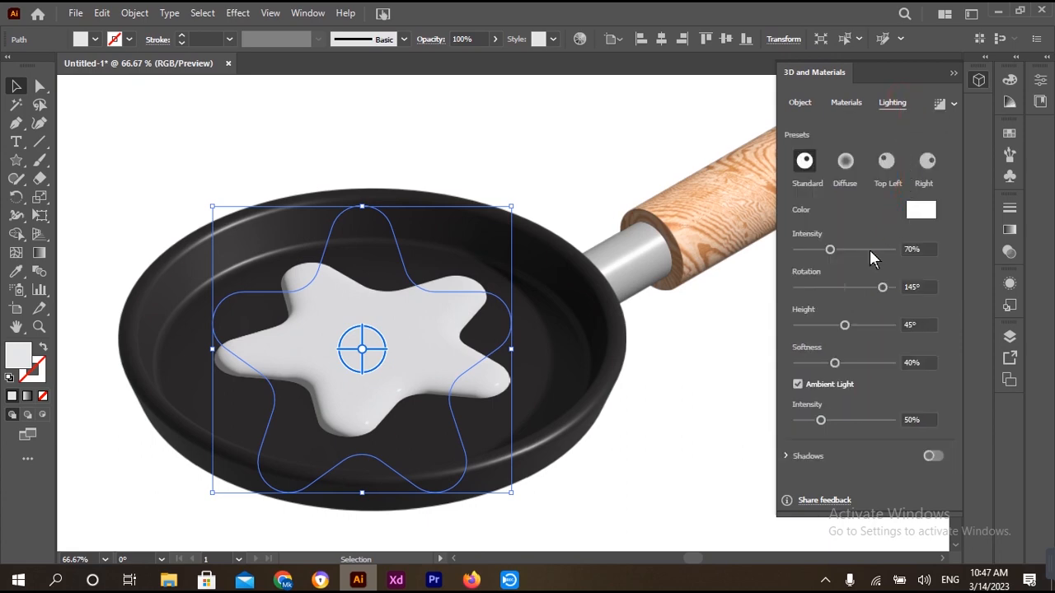
drag(883, 286, 892, 284)
drag(844, 325, 859, 325)
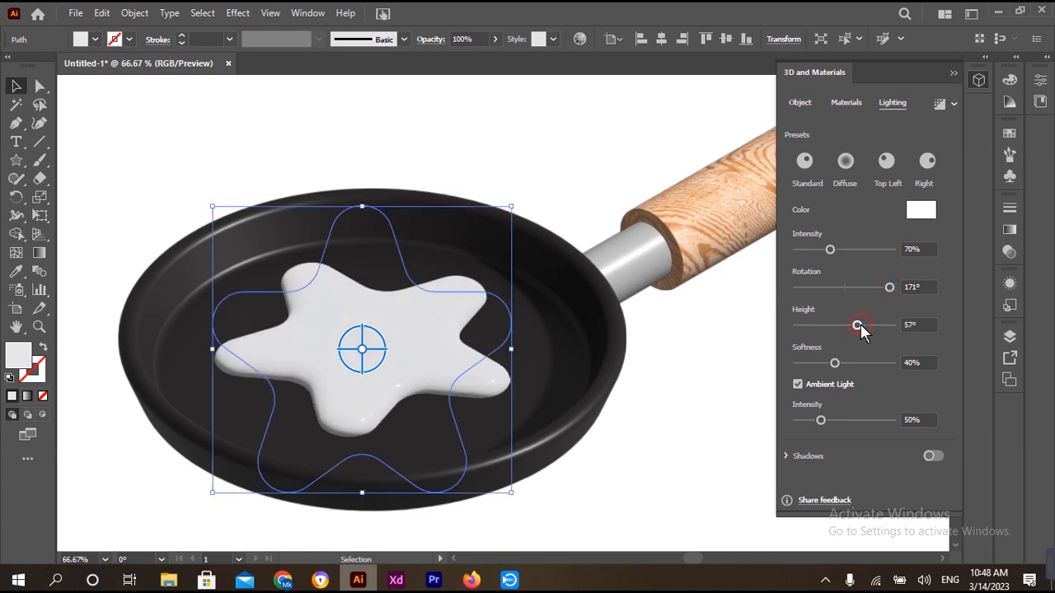
drag(834, 362, 844, 363)
mouse_move(821, 421)
mouse_down()
mouse_move(801, 419)
mouse_move(825, 416)
mouse_up()
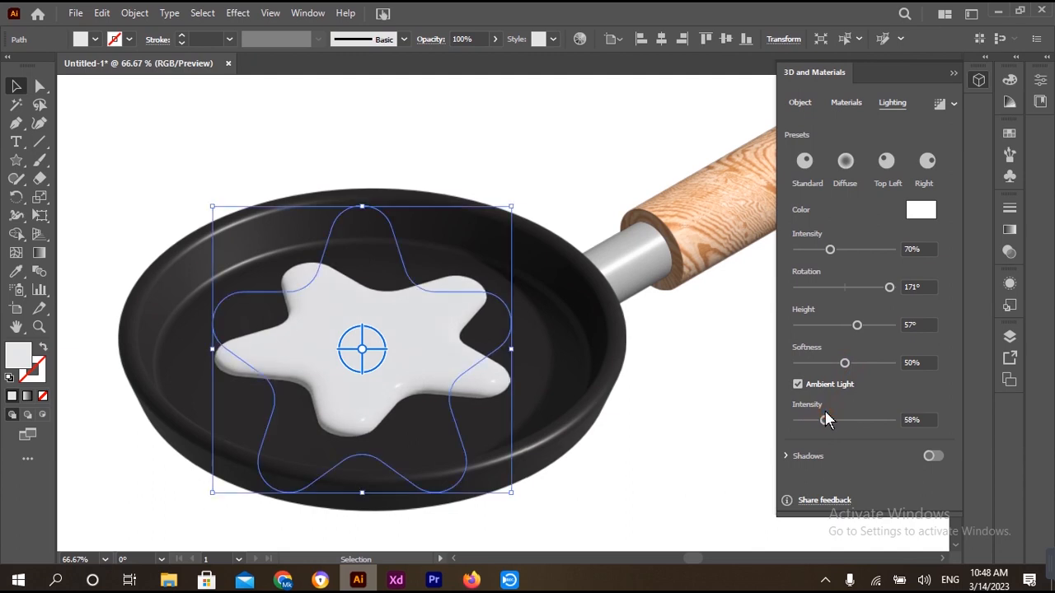
click(950, 72)
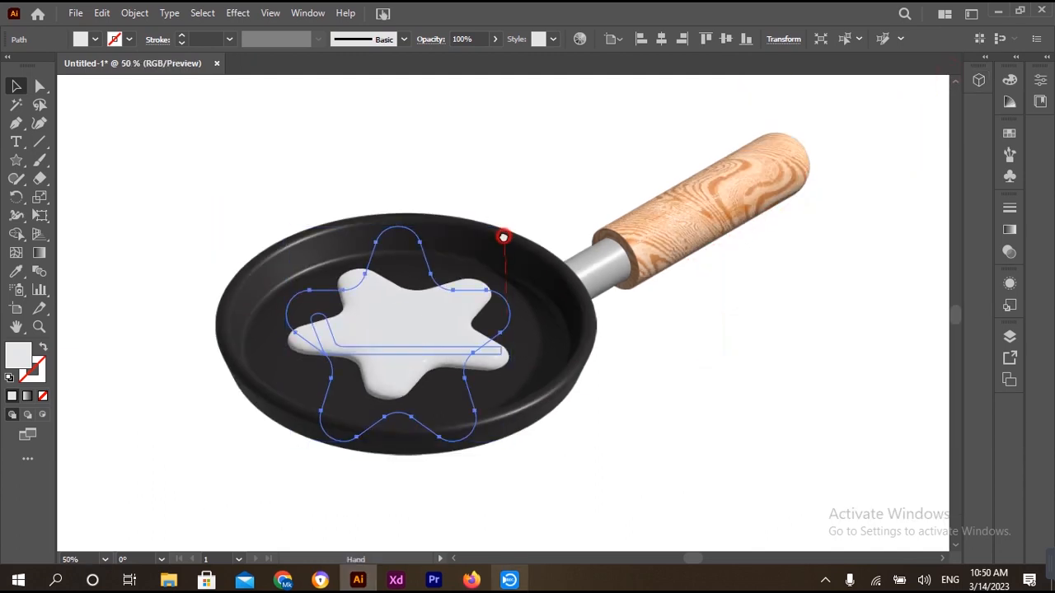
Step: Draw a light grey circle without a stroke above the pan
drag(503, 233, 501, 266)
drag(17, 160, 84, 198)
drag(384, 139, 430, 205)
key(v)
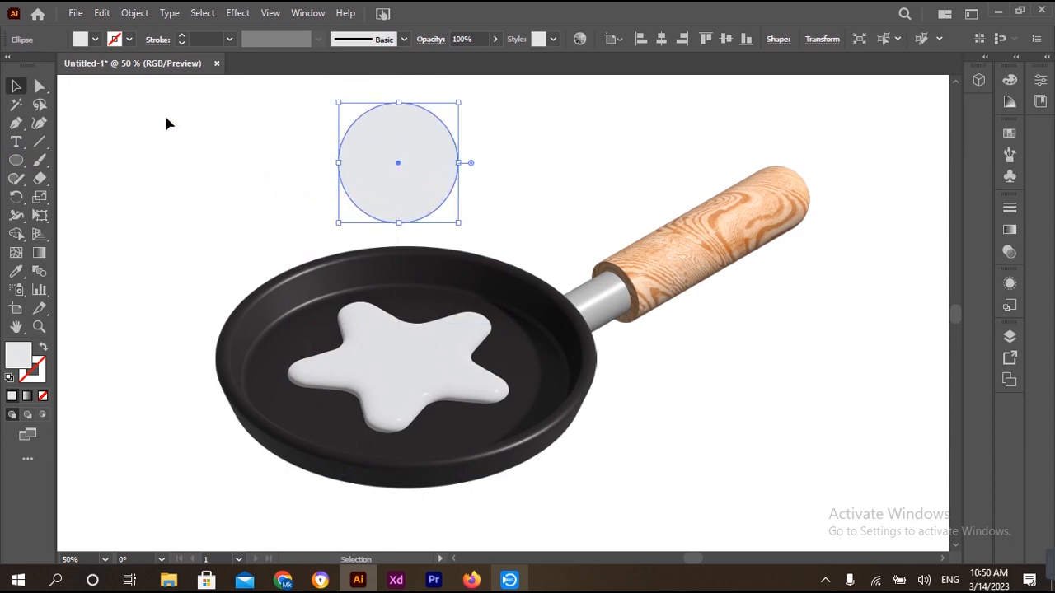
Step: Draw a horizontal and a vertical line across the circle and give both a 1 pt black stroke
click(39, 143)
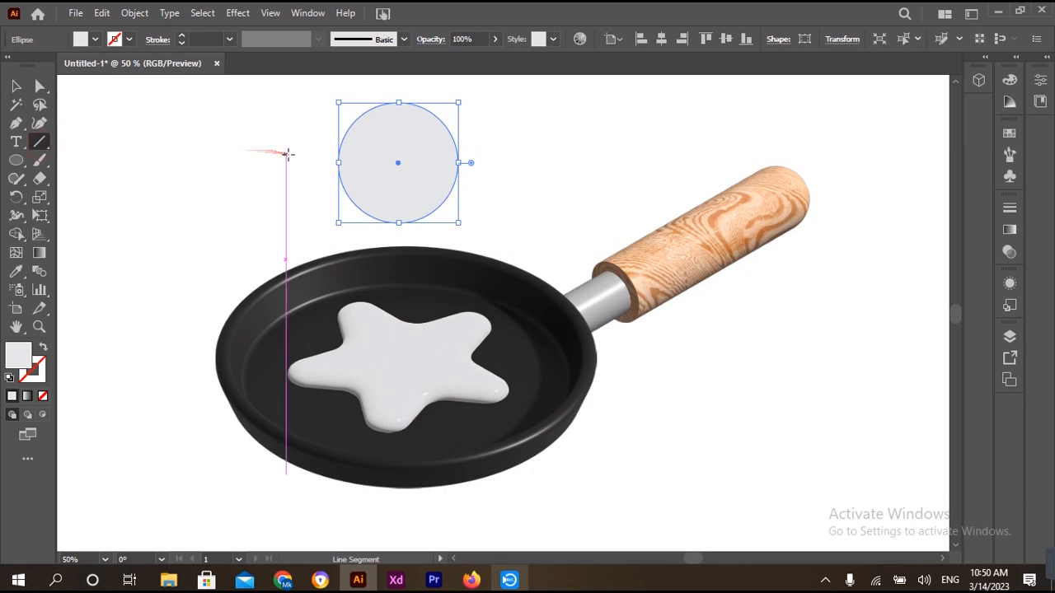
drag(296, 163, 530, 163)
drag(393, 83, 399, 238)
click(15, 86)
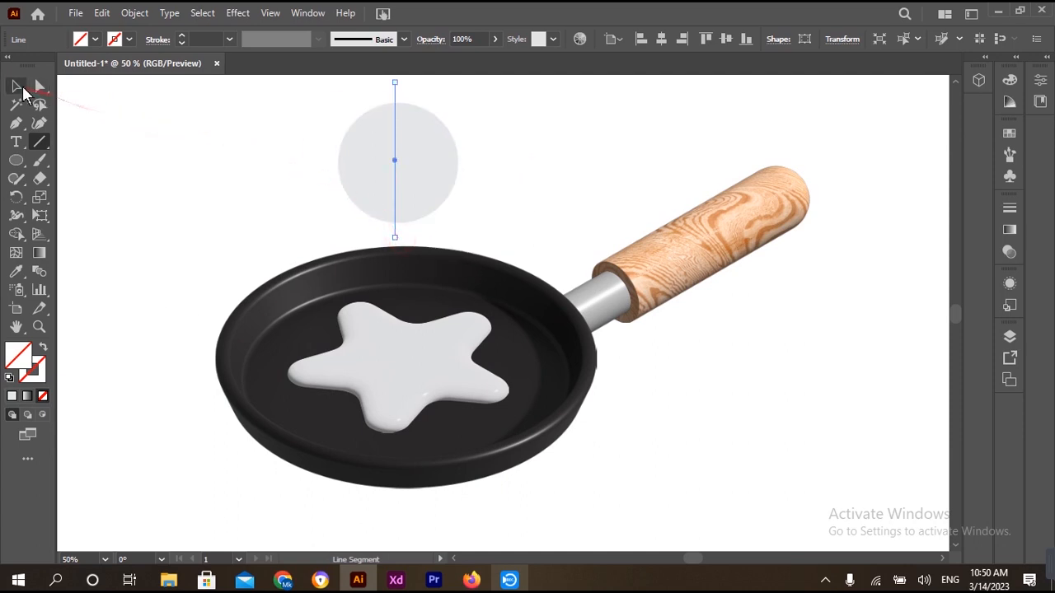
shift+click(310, 162)
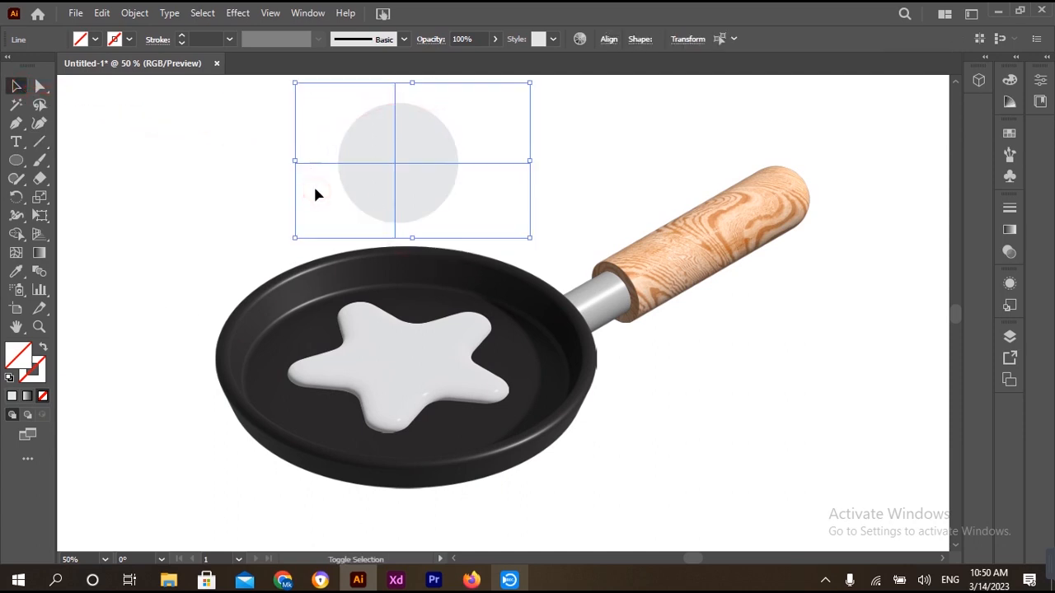
click(181, 37)
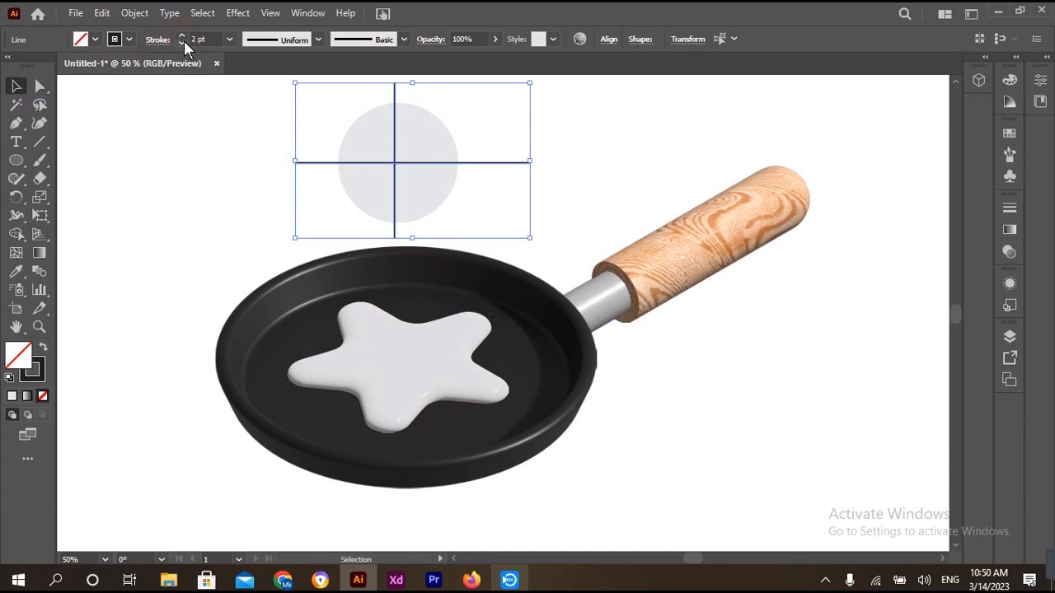
Step: Centre the circle and both lines on each other horizontally and vertically
drag(269, 115, 507, 191)
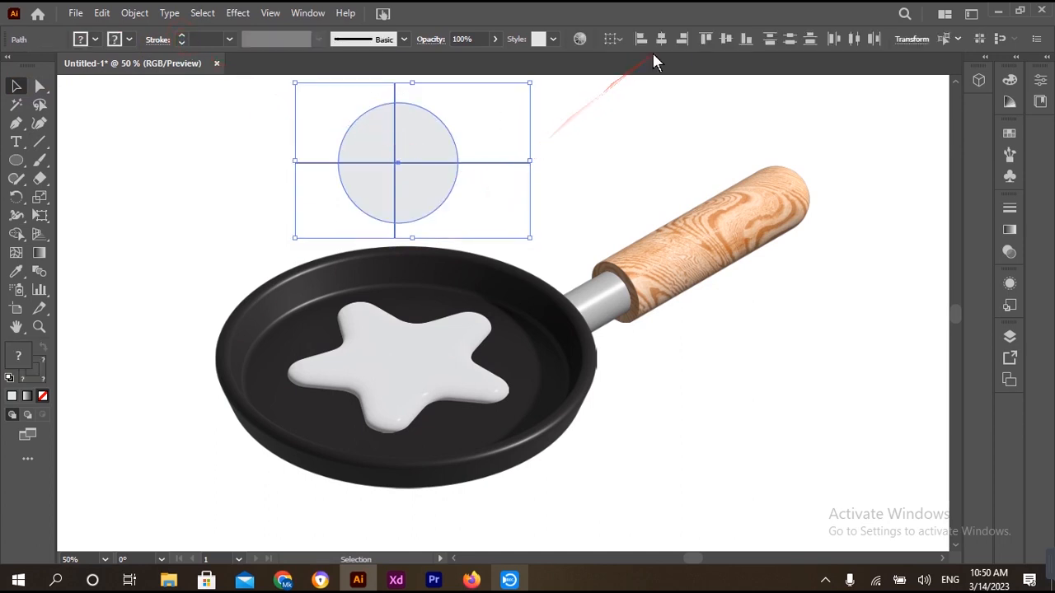
click(661, 38)
click(727, 39)
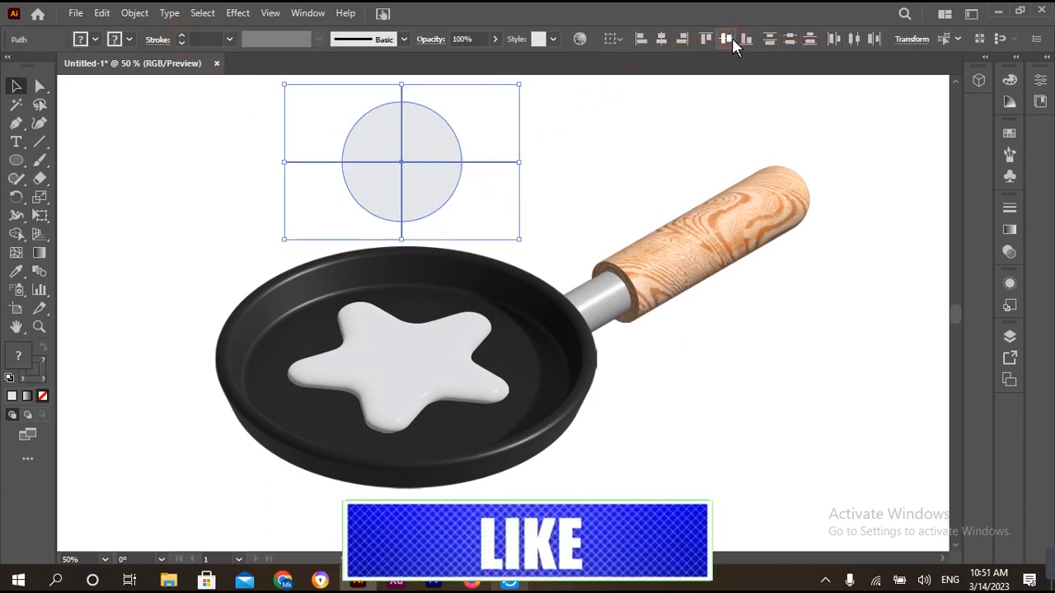
Step: Fill the circle with the darker orange e05c03 colour sample
key(ctrl+minus)
click(353, 208)
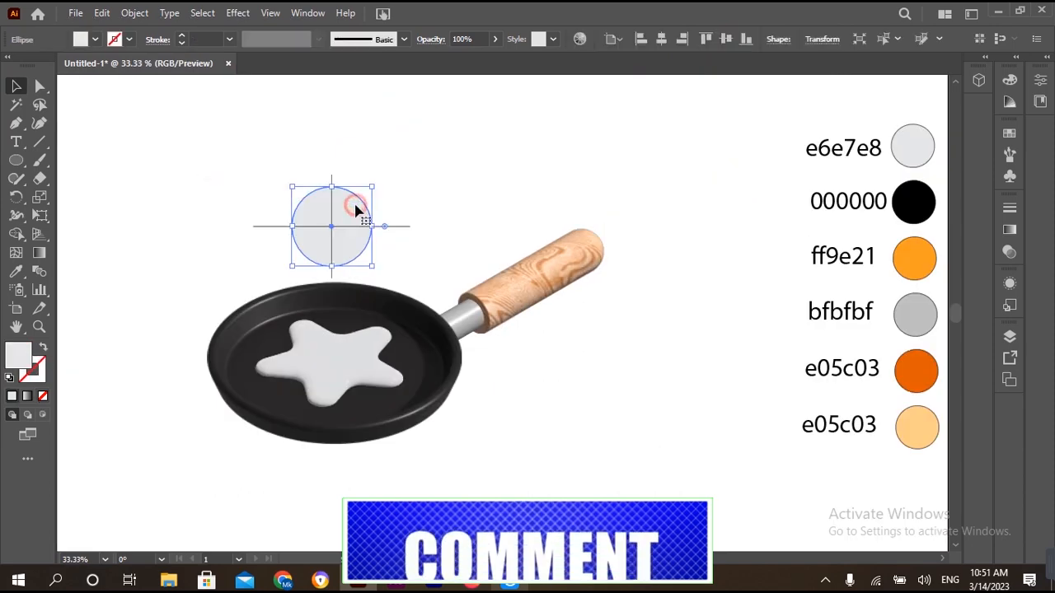
click(17, 272)
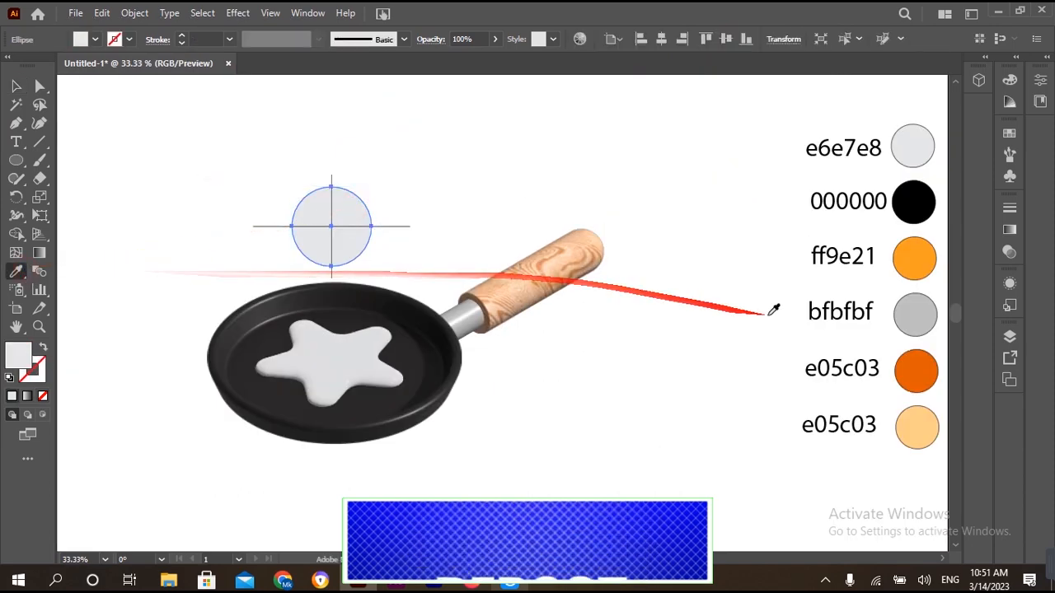
click(917, 375)
Step: Cut the circle along both lines with the Shape Builder tool, removing everything except its upper-left quarter
key(ctrl+plus)
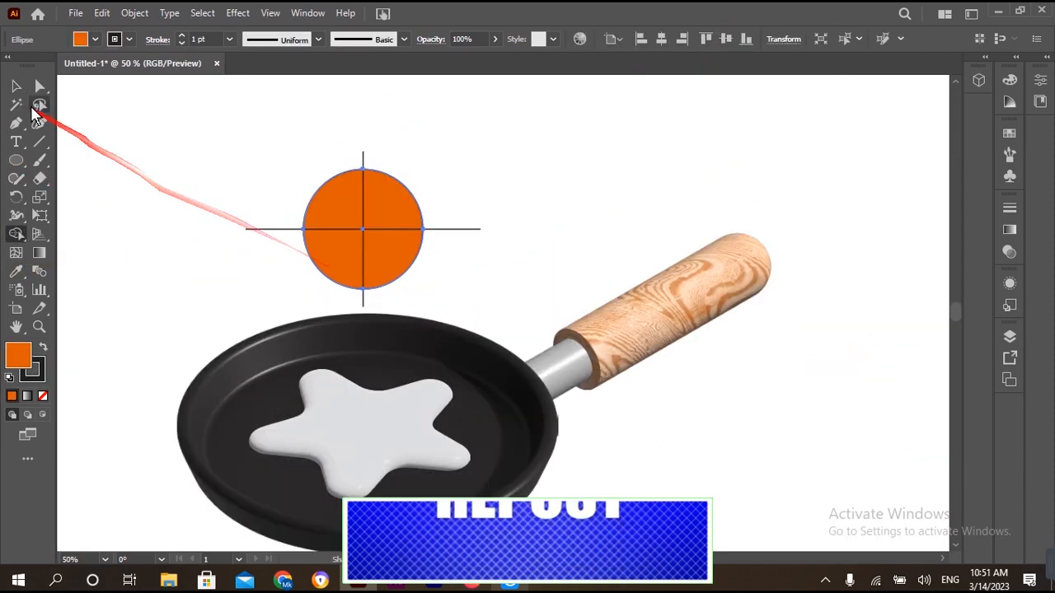
click(16, 85)
drag(236, 142, 454, 273)
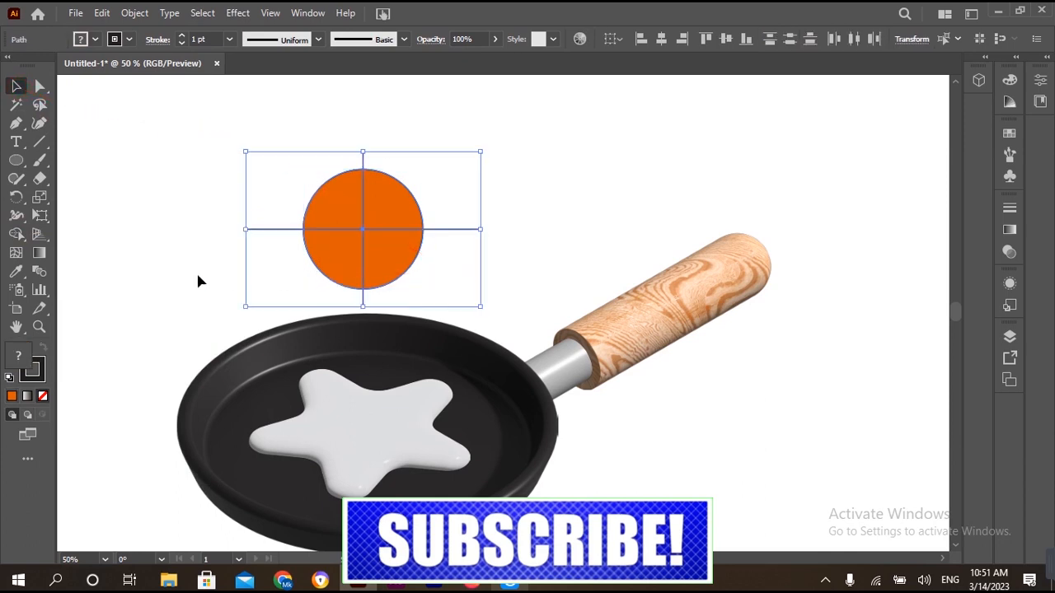
click(18, 236)
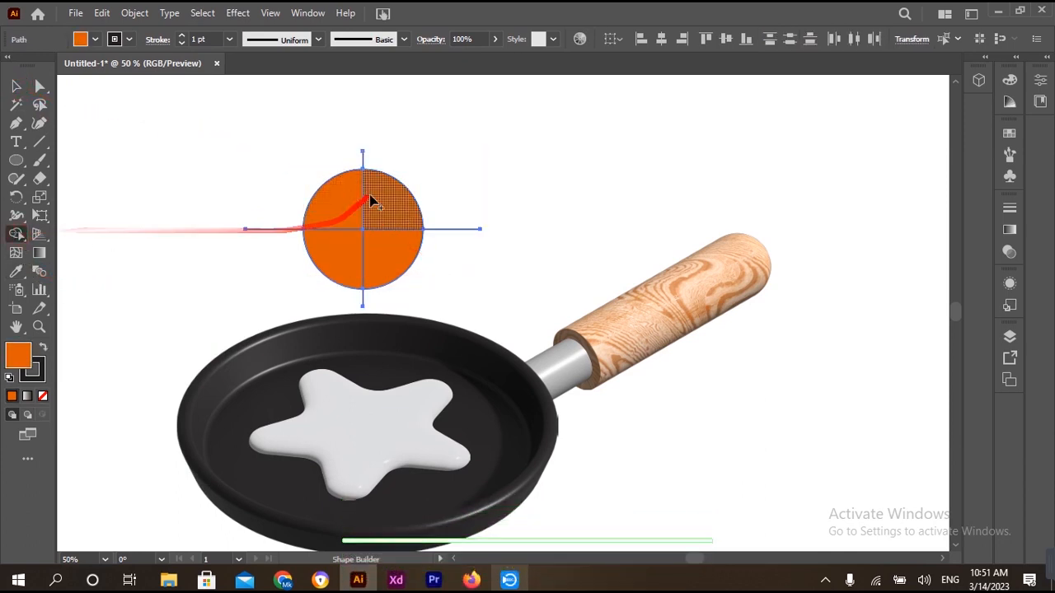
mouse_move(392, 176)
mouse_down()
mouse_move(358, 266)
mouse_move(404, 242)
mouse_move(365, 290)
mouse_move(377, 295)
mouse_up()
drag(308, 247, 266, 211)
drag(347, 169, 380, 163)
click(16, 85)
click(244, 153)
Step: Remove the stroke from the orange quarter circle and place it over the white star in the pan
click(318, 185)
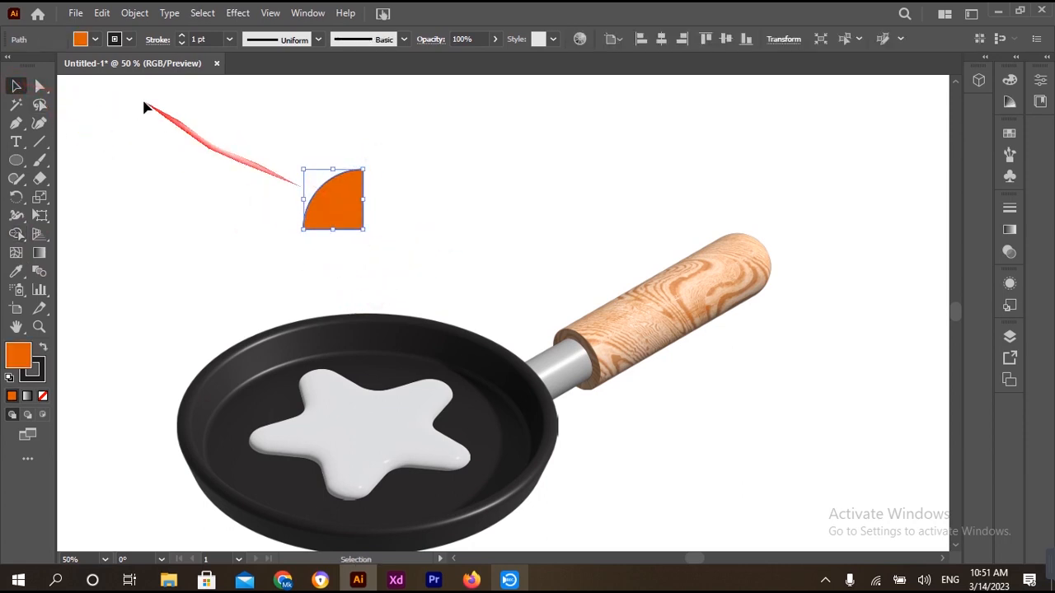
click(80, 39)
click(20, 73)
drag(332, 213, 373, 235)
click(372, 234)
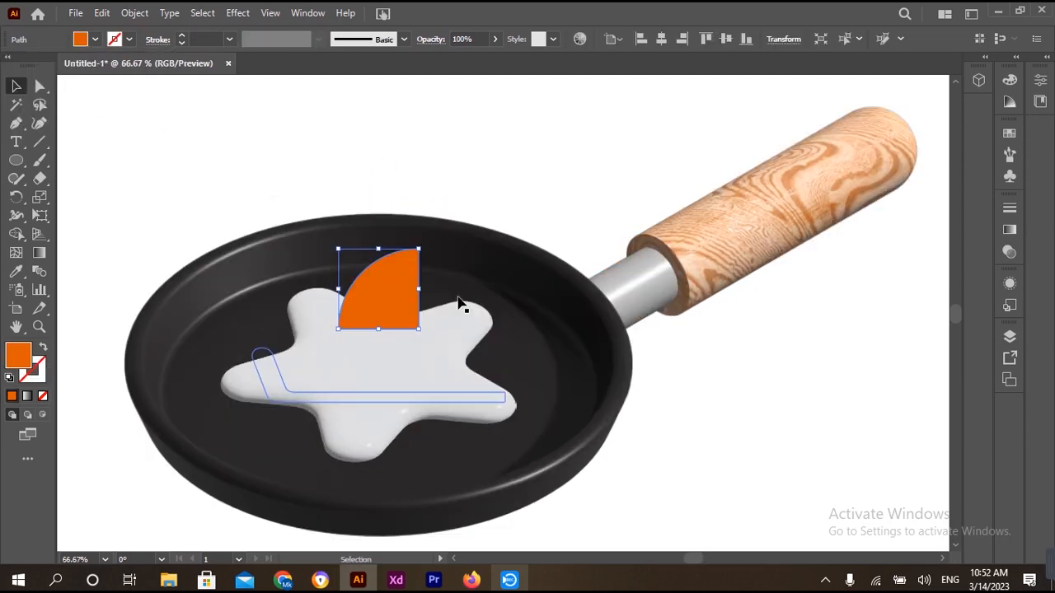
Step: Revolve the orange quarter circle into a 3D volume
click(983, 80)
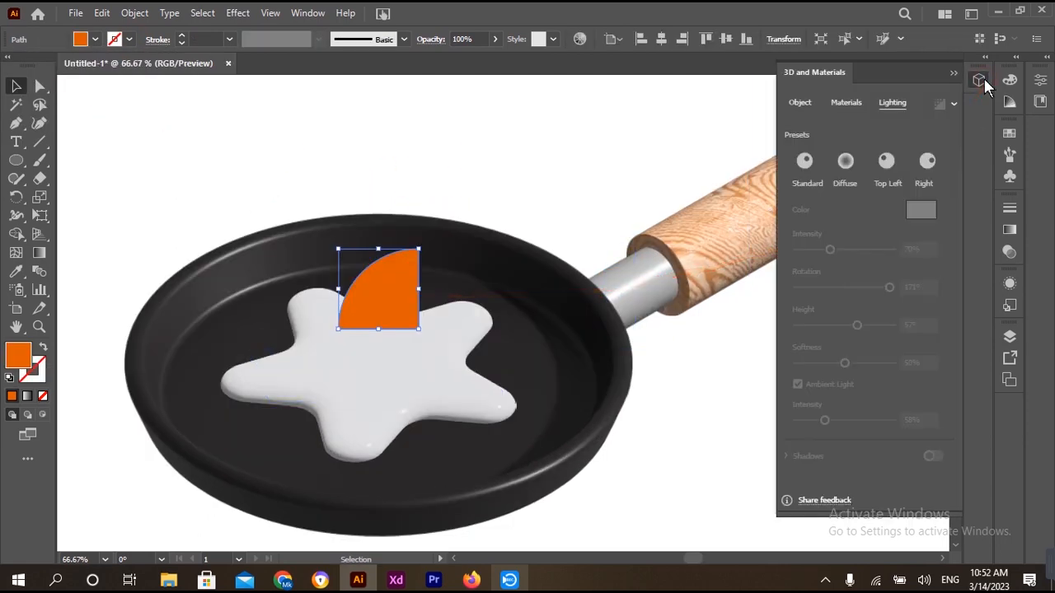
click(799, 105)
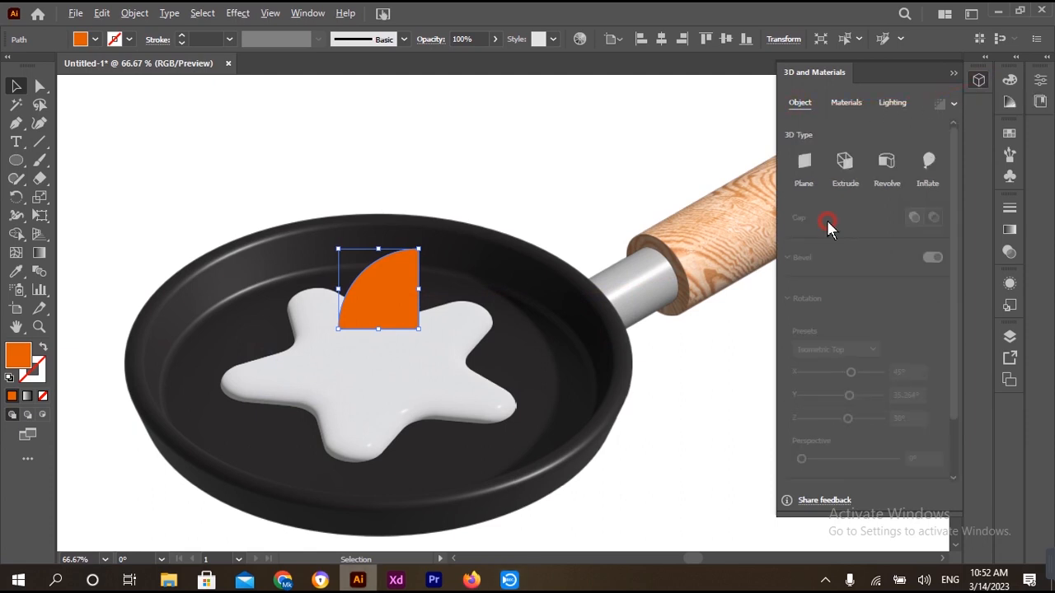
click(887, 163)
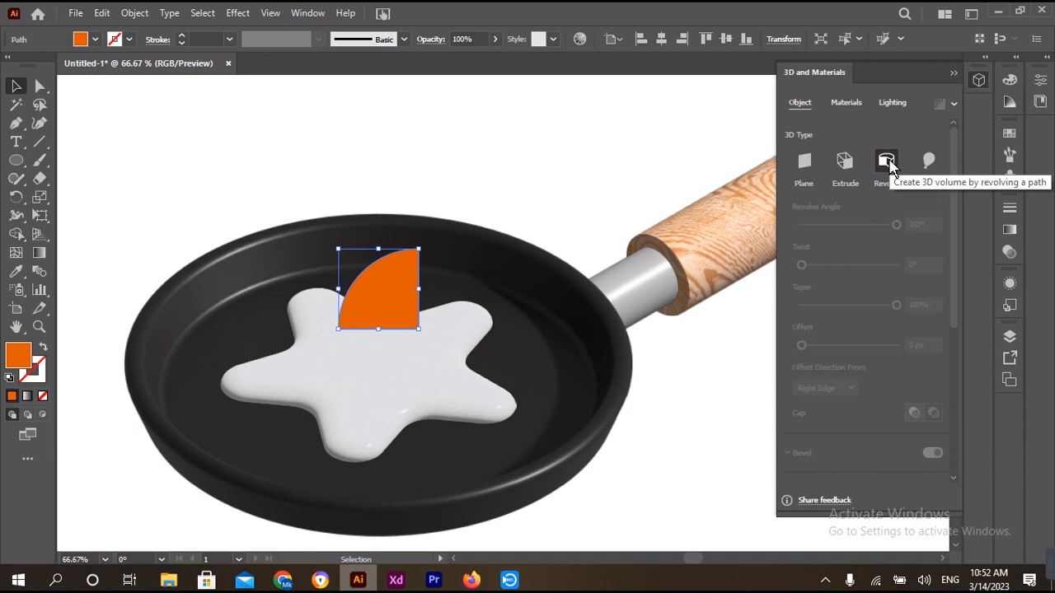
click(889, 164)
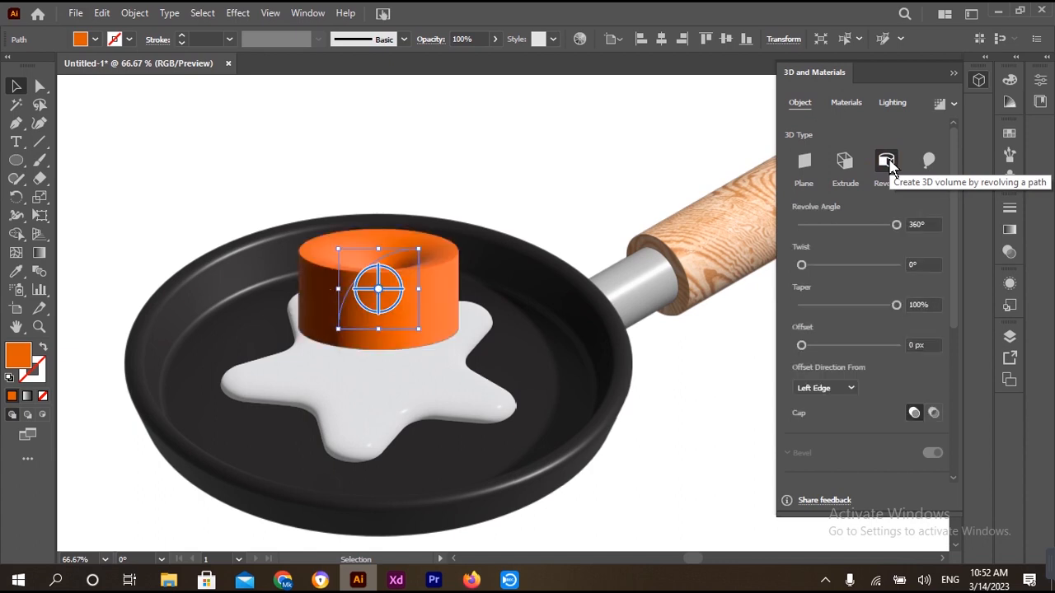
Step: Revolve the orange yolk from its Right Edge and apply the Isometric Right rotation preset
click(848, 387)
click(844, 422)
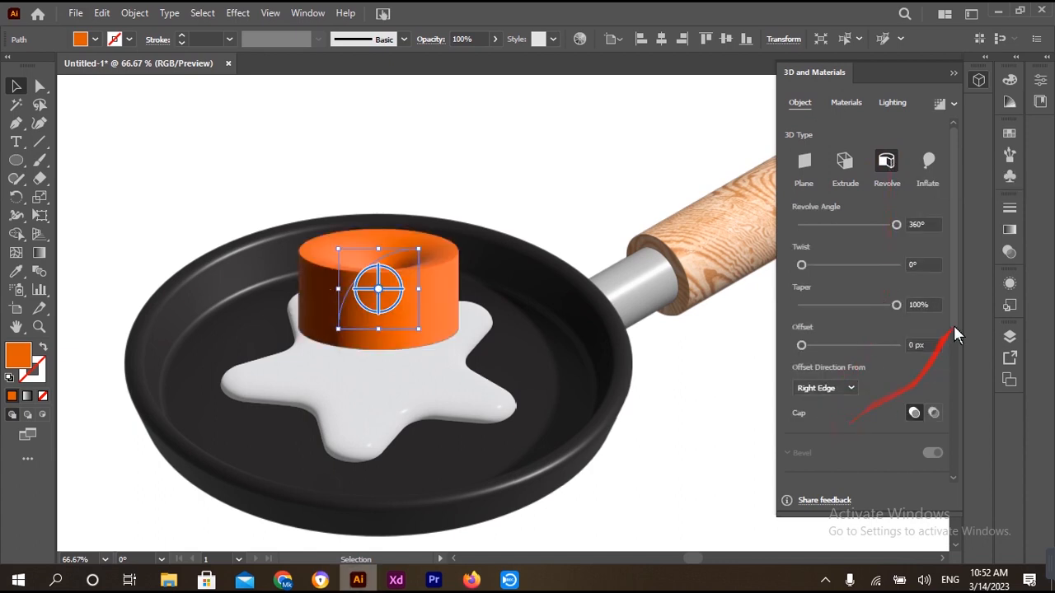
drag(954, 306, 956, 398)
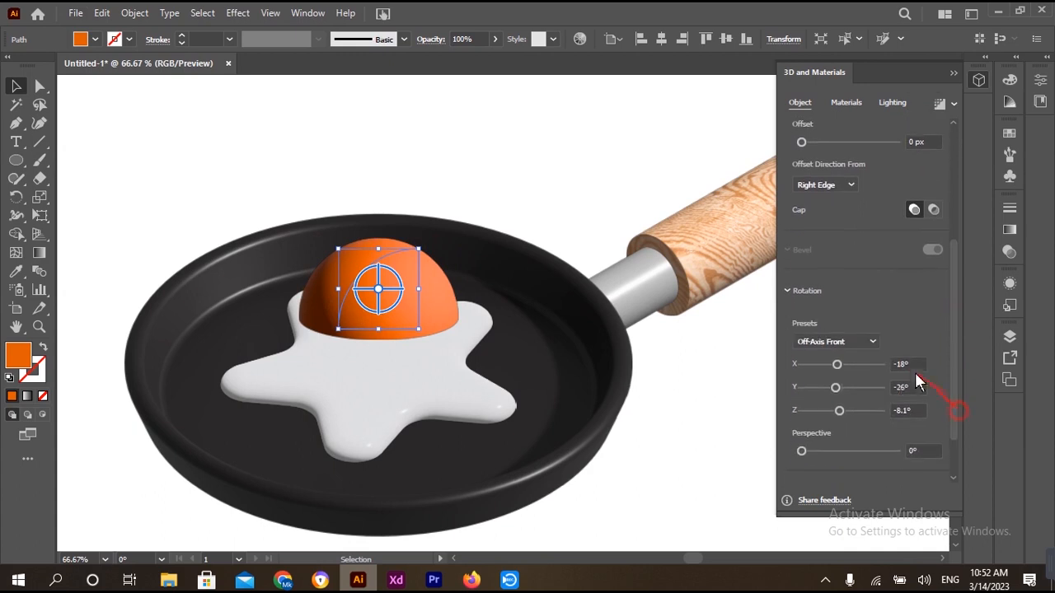
click(875, 341)
click(859, 294)
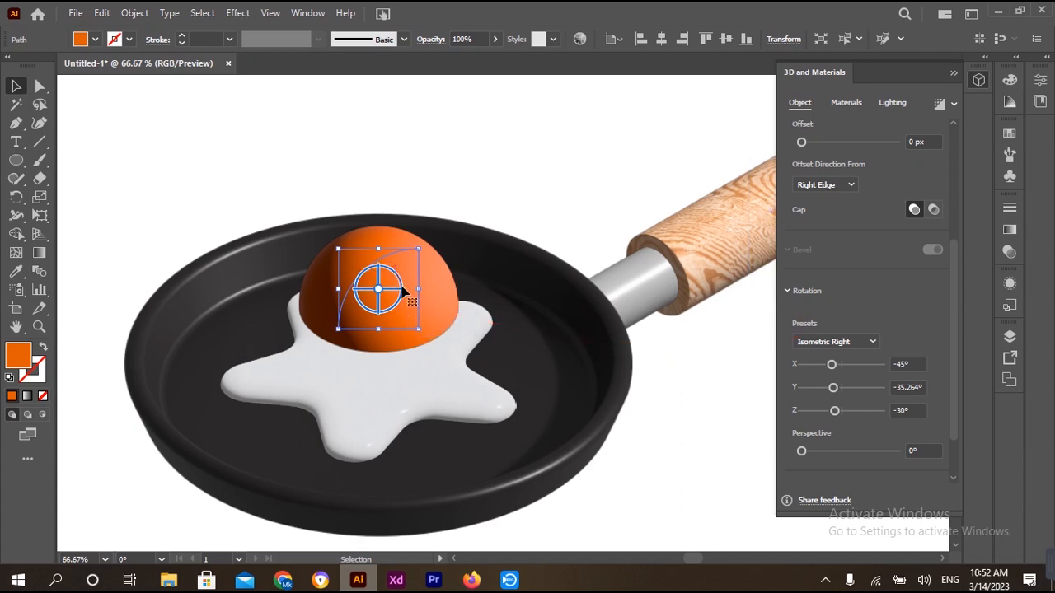
Step: Flatten the yolk, shrink it and place it at the centre of the egg white
drag(390, 280, 379, 329)
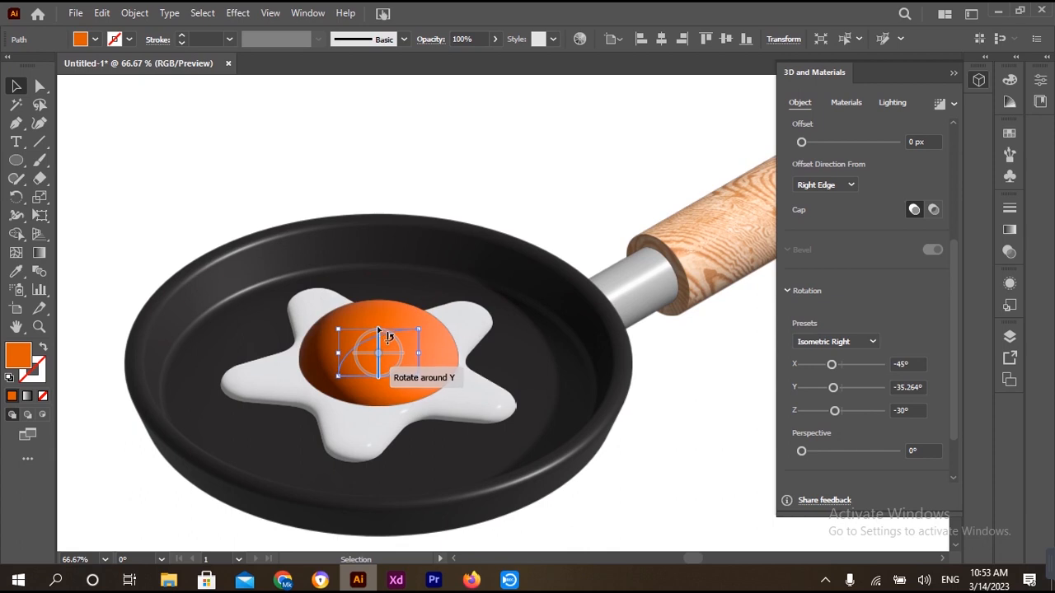
mouse_move(403, 369)
mouse_down()
mouse_move(384, 362)
mouse_move(409, 368)
mouse_move(387, 379)
mouse_up()
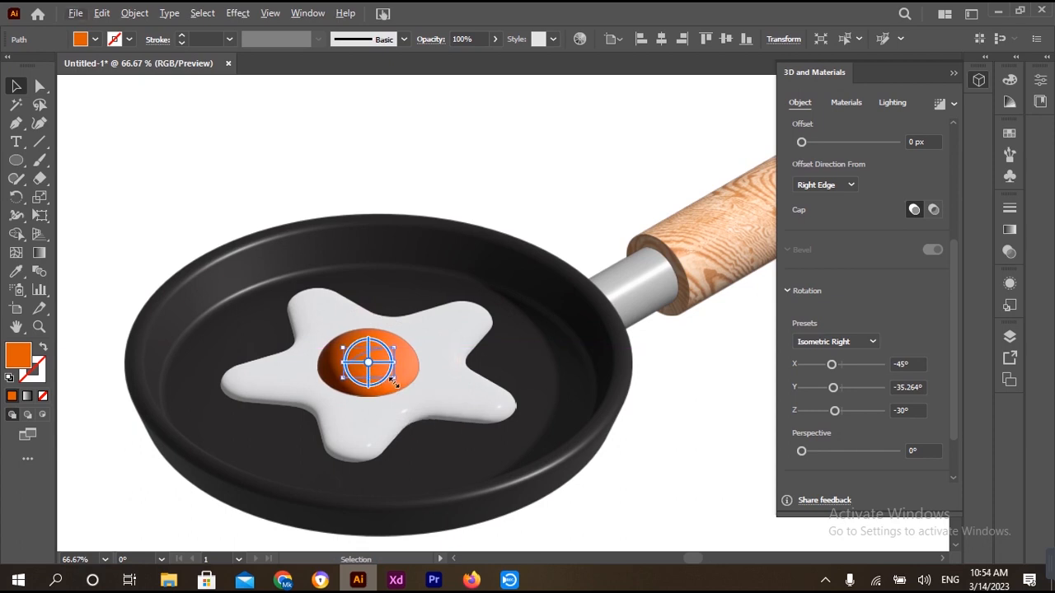
Step: Adjust the yolk's Default material properties for a glossy surface and render it with ray tracing
click(843, 104)
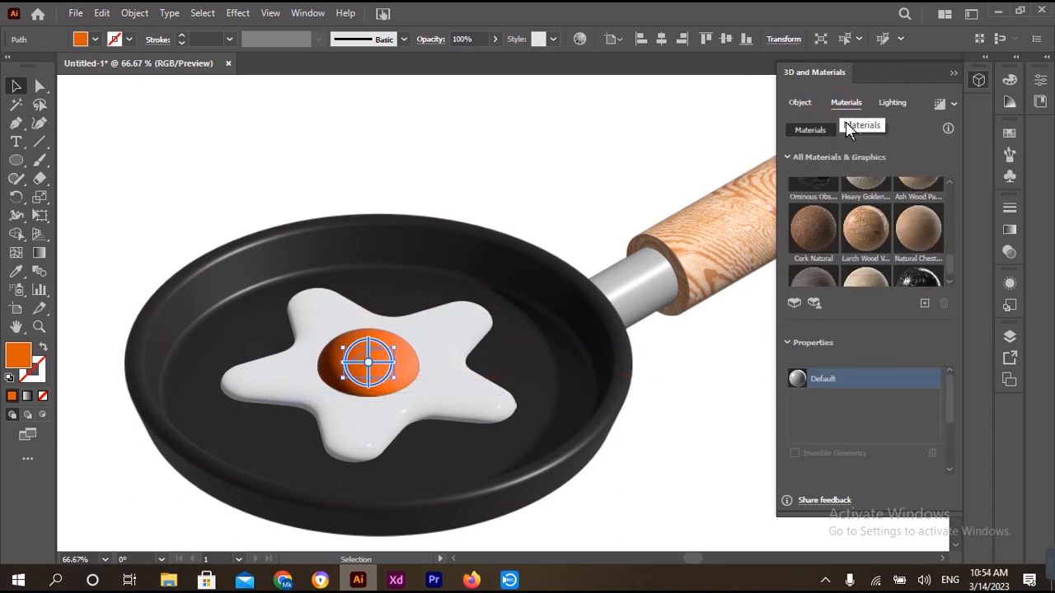
drag(948, 386, 818, 431)
click(894, 103)
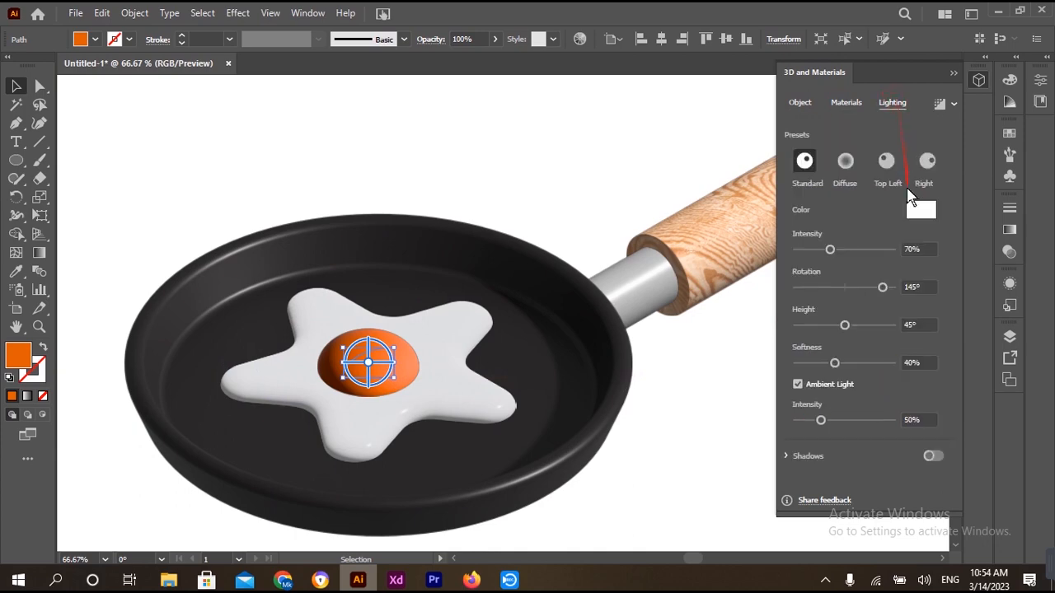
click(940, 104)
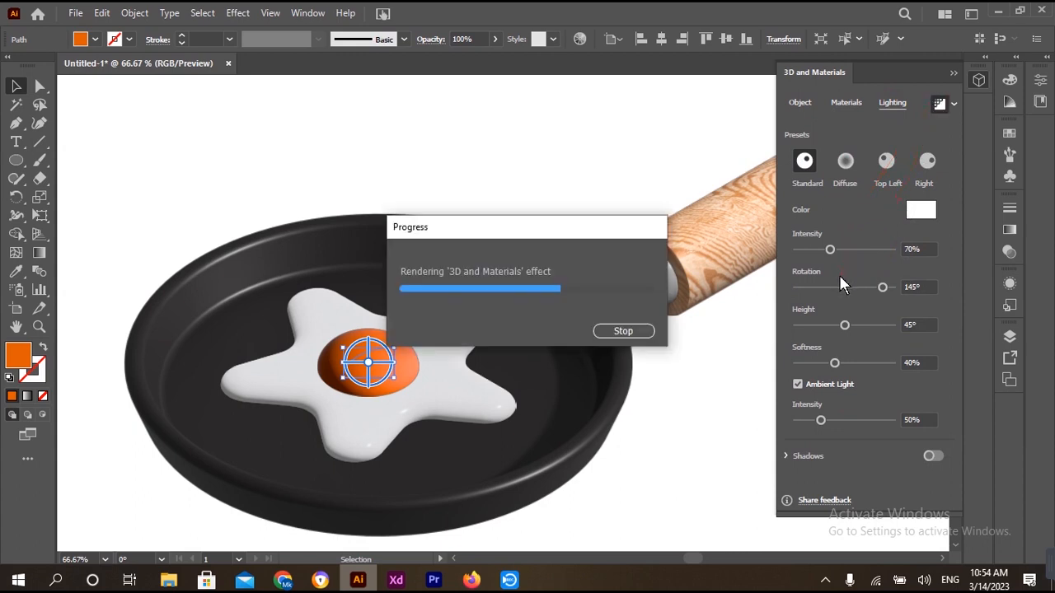
Step: Set the yolk's light height to 26°, light intensity to 146% and ambient light intensity to 86%, and deselect it
drag(843, 326, 825, 325)
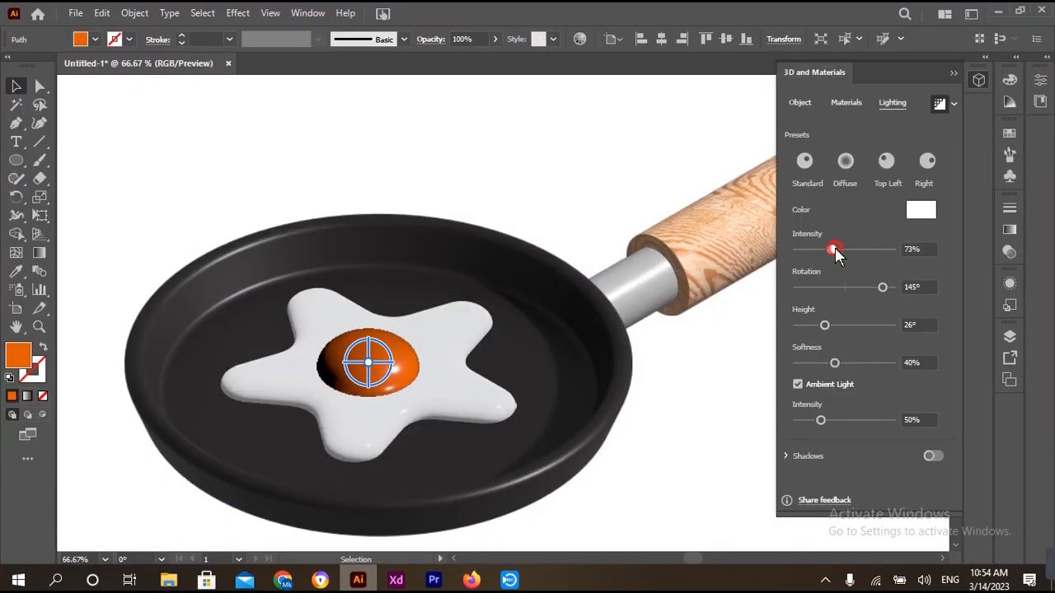
drag(834, 248, 868, 252)
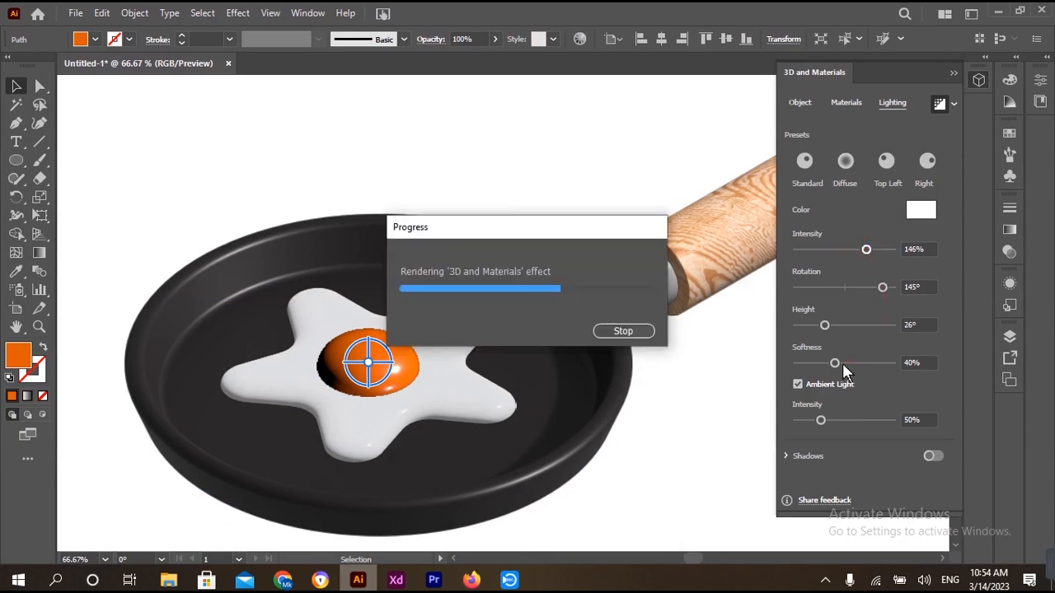
drag(821, 419, 838, 422)
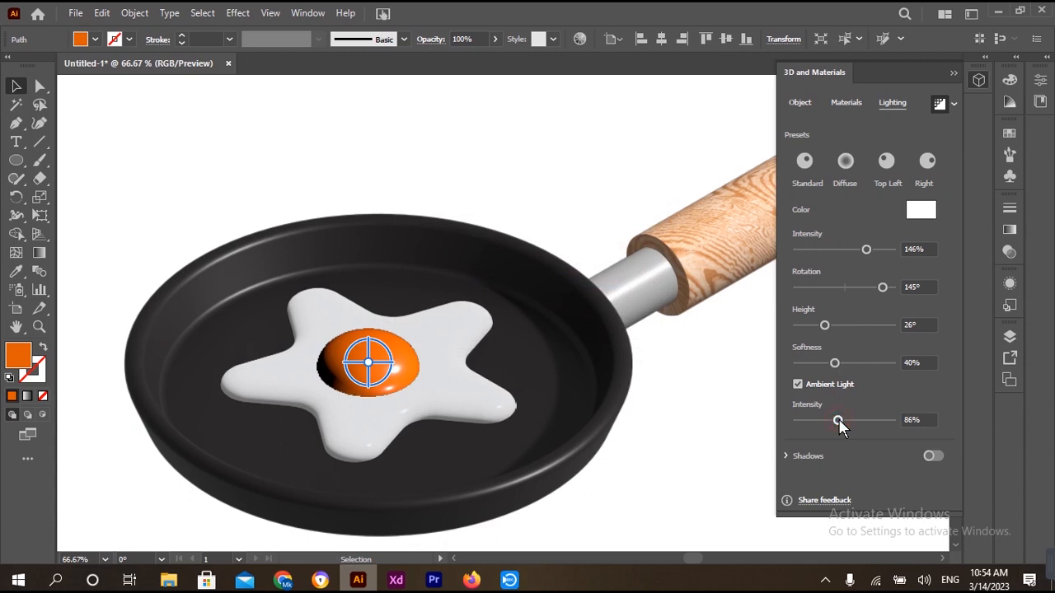
click(876, 377)
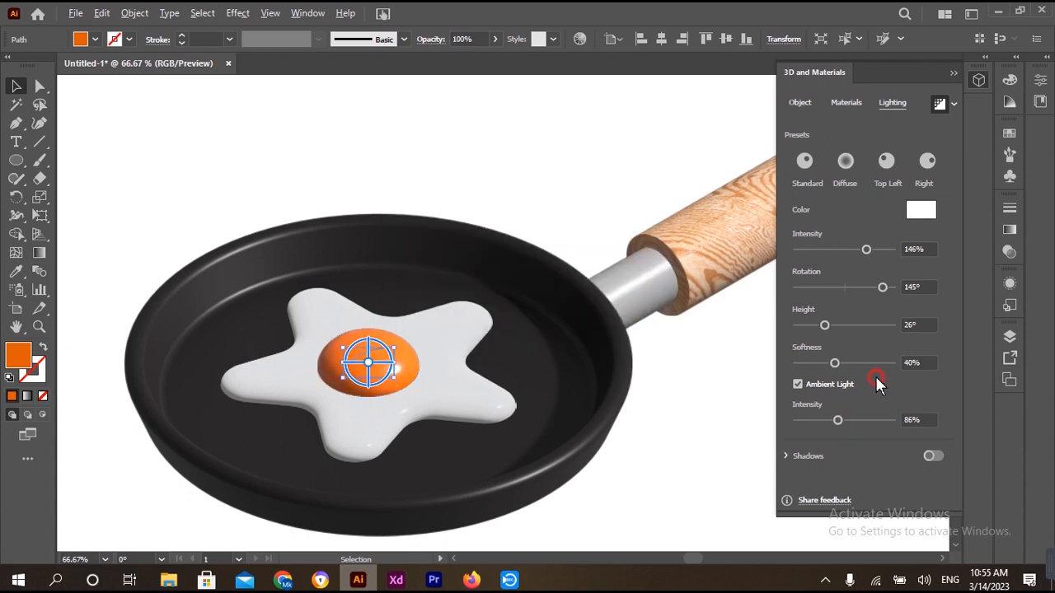
click(979, 79)
click(635, 174)
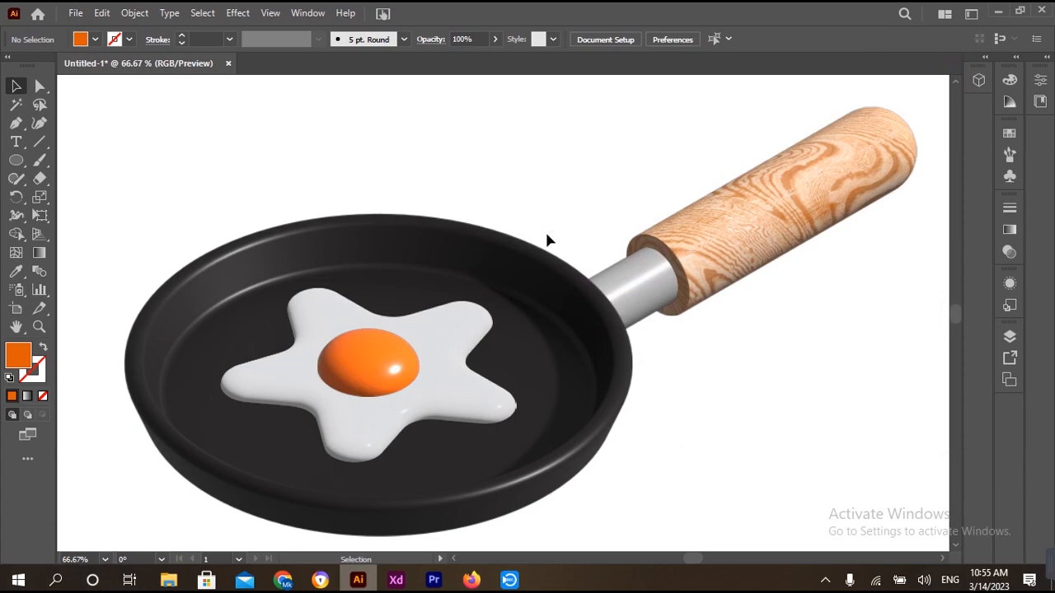
scroll(643, 368, down, 1)
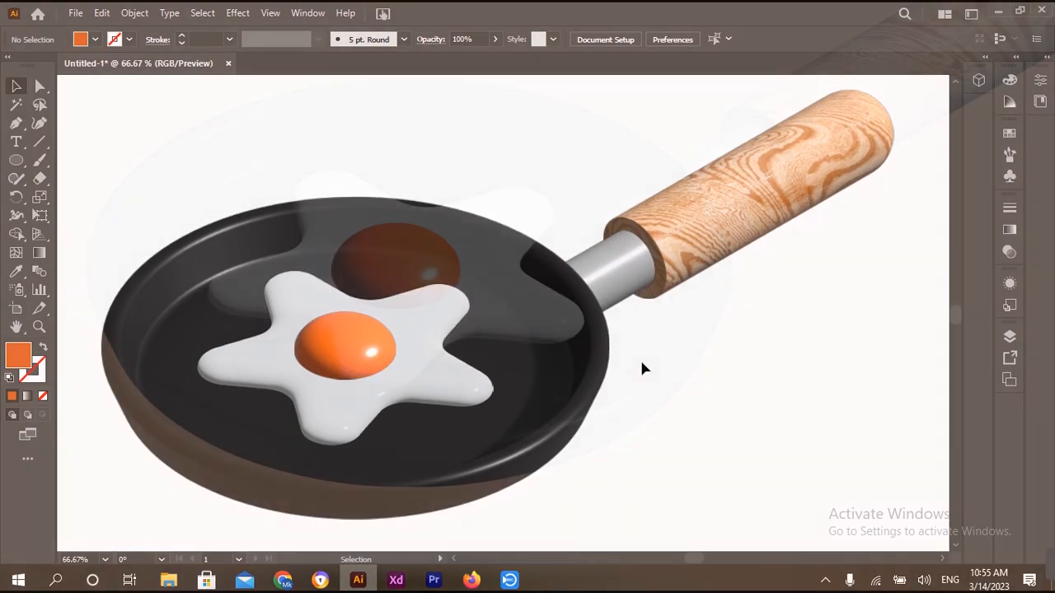